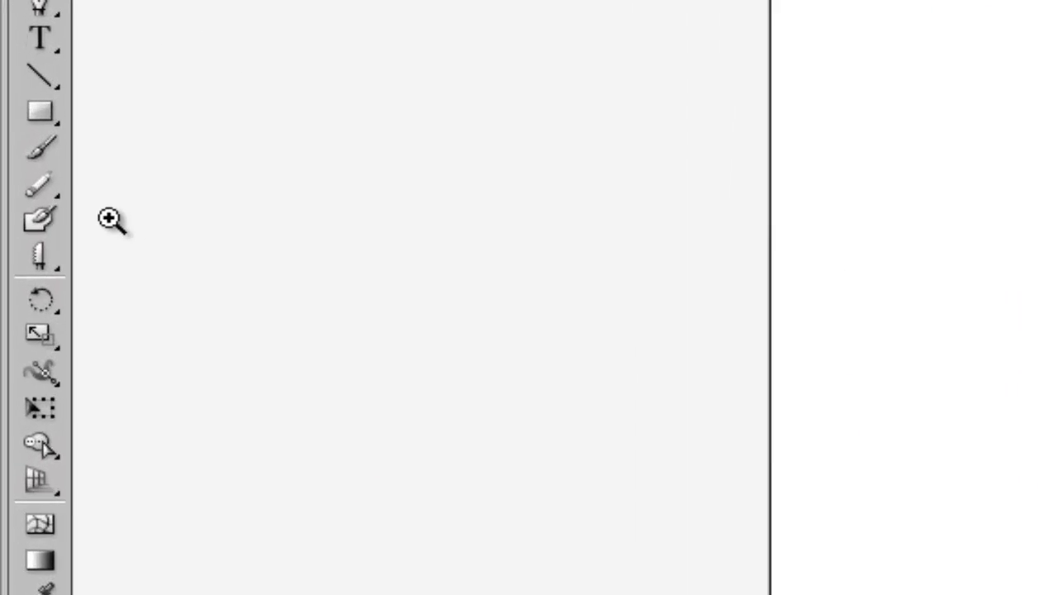
click(86, 223)
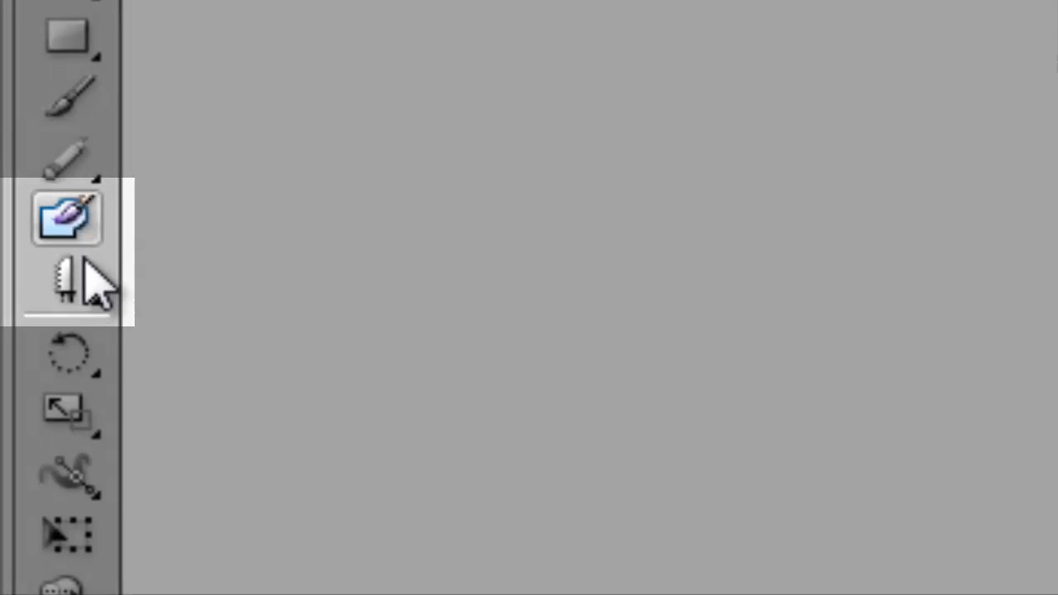
click(89, 298)
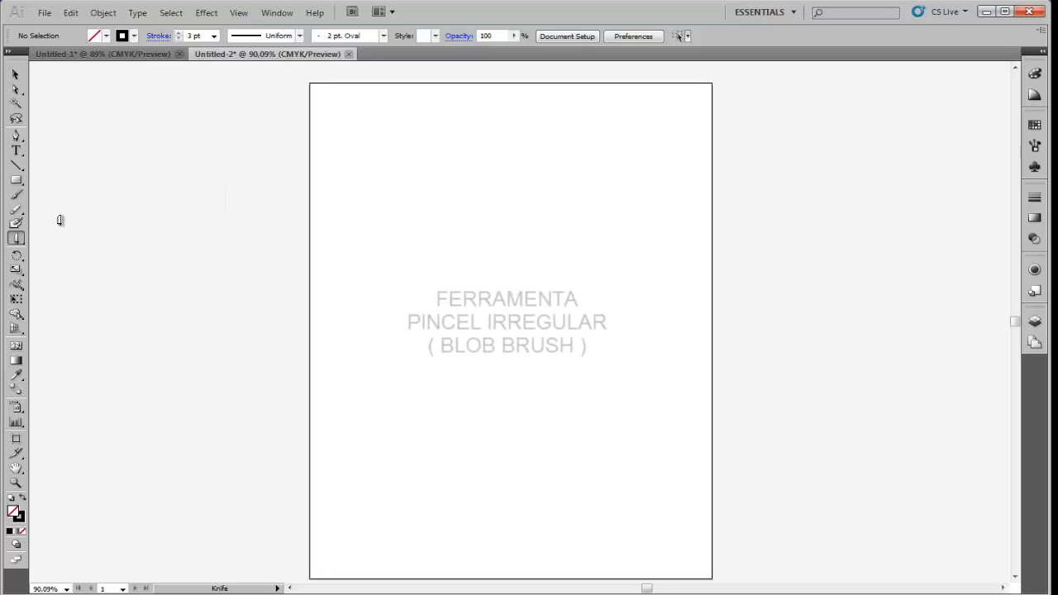
click(17, 223)
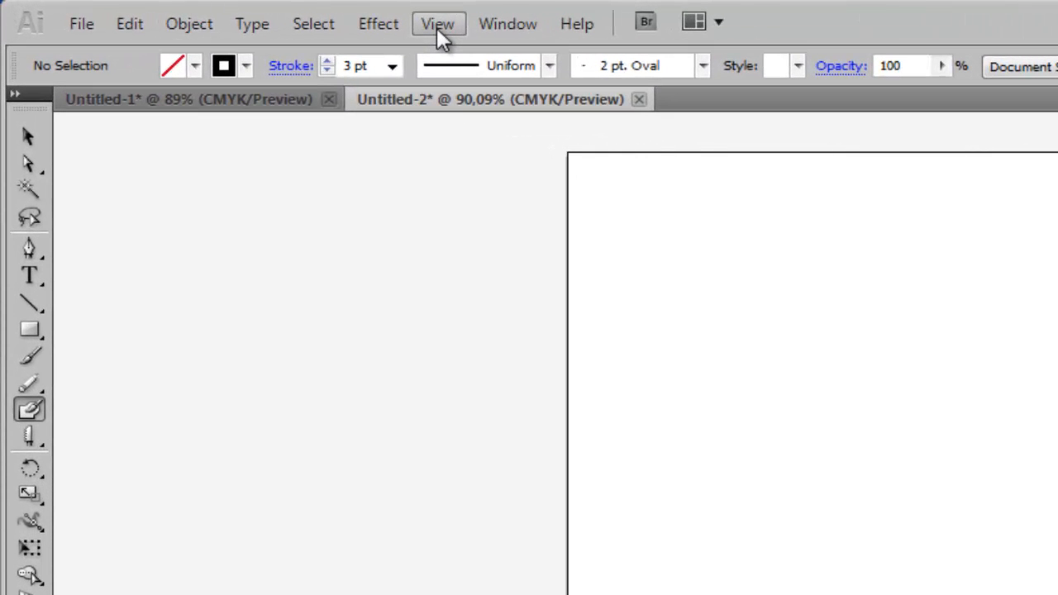
click(438, 32)
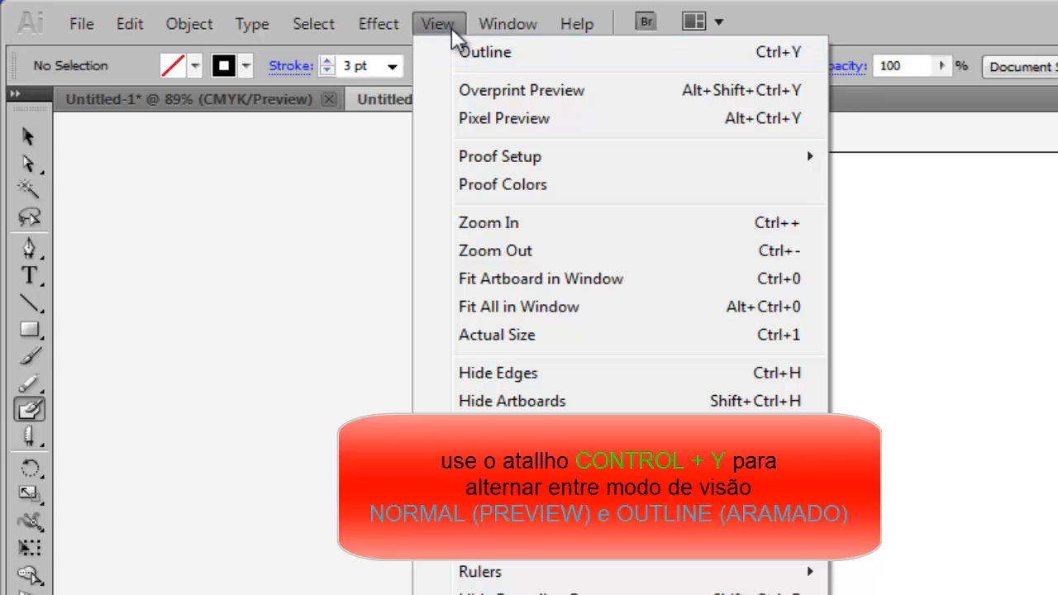
click(439, 24)
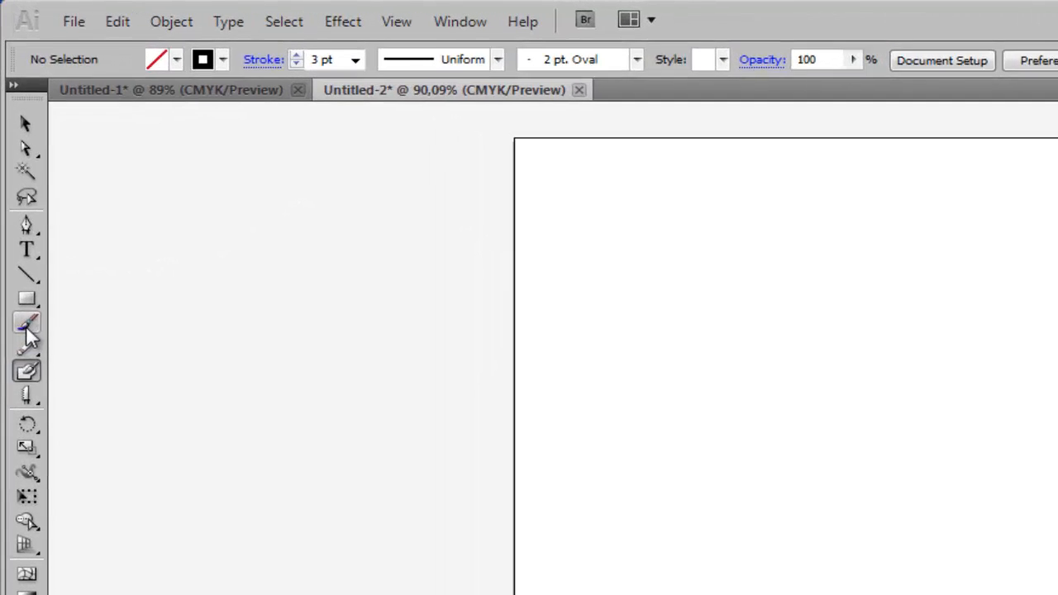
Step: Activate the Paintbrush tool and set its stroke weight to 5 pt
click(20, 234)
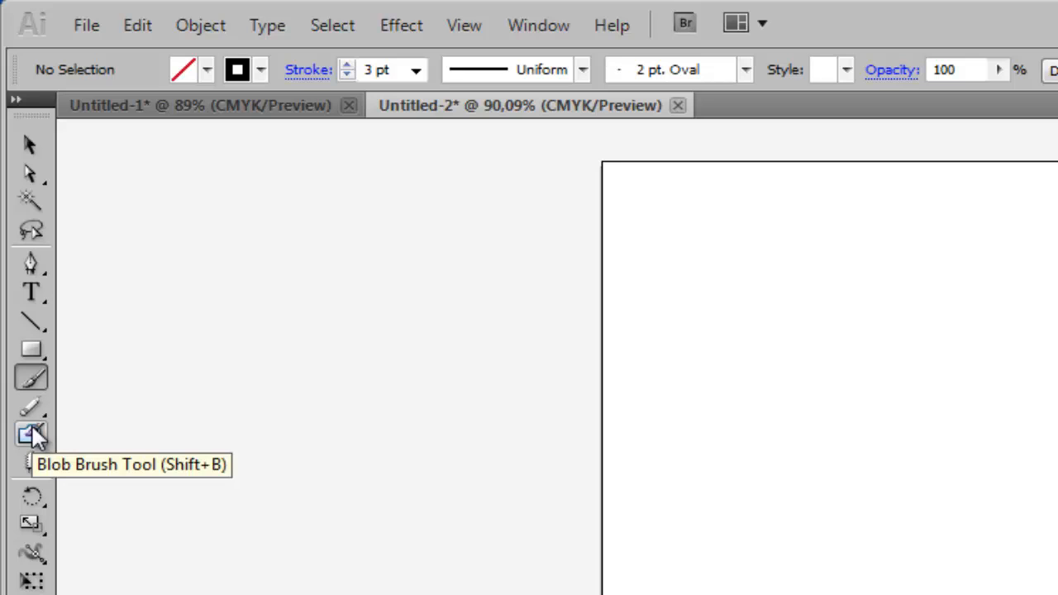
click(29, 380)
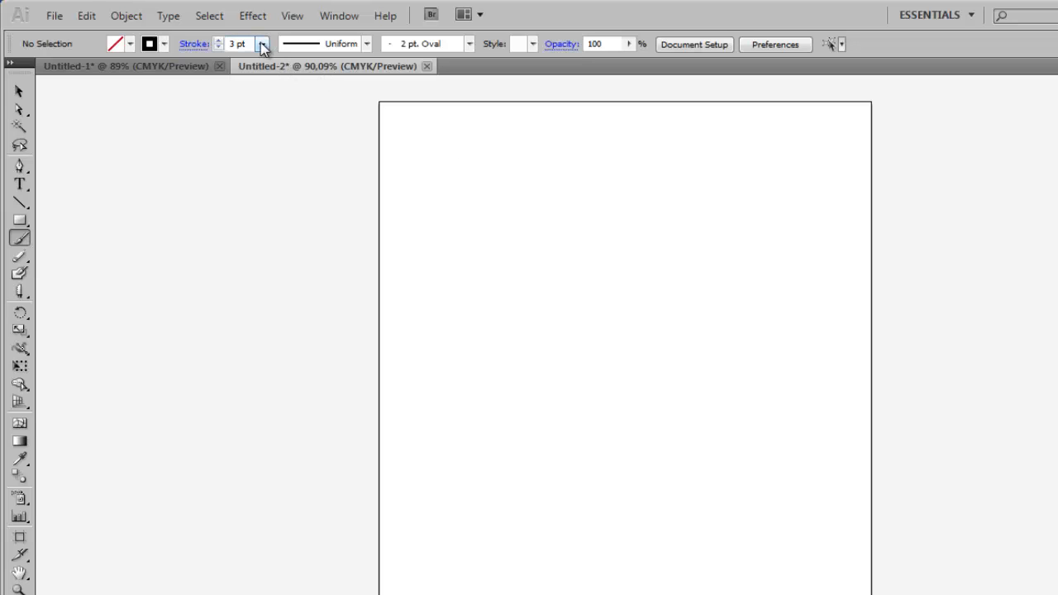
click(261, 46)
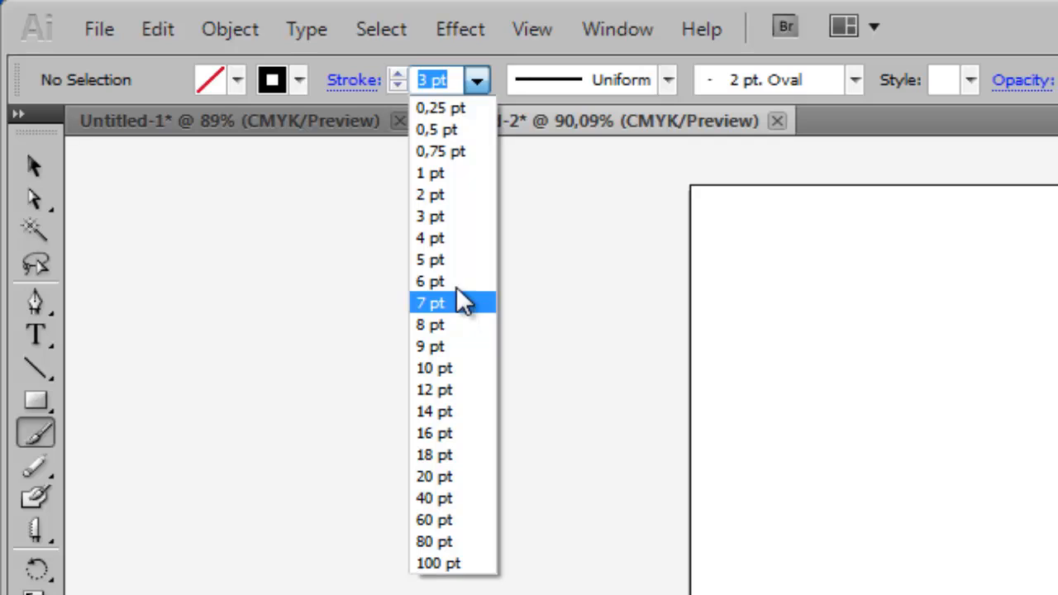
click(461, 261)
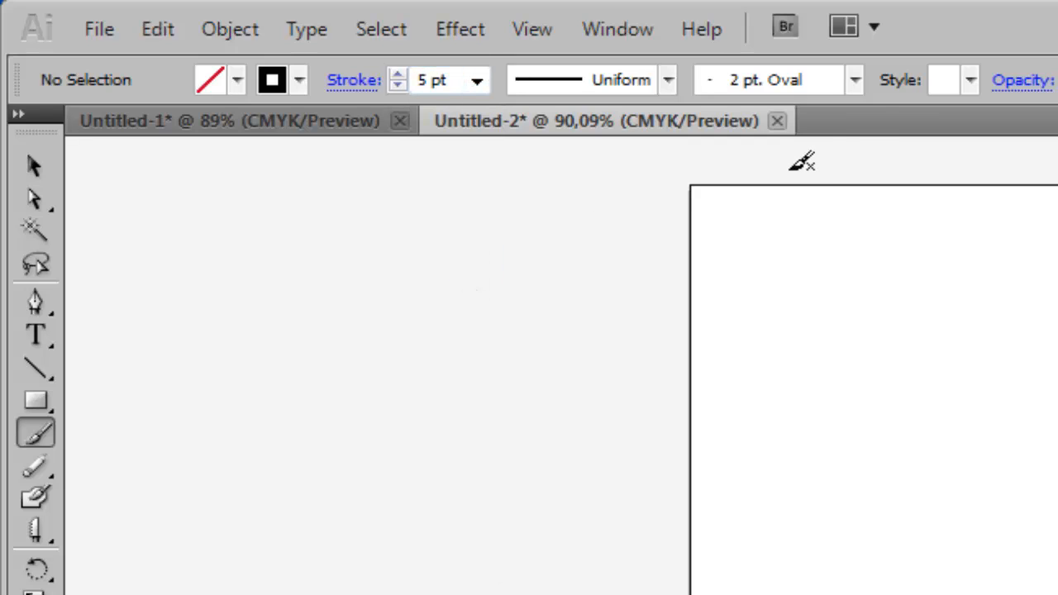
Step: Choose the 7 pt. Round calligraphic brush and accept its brush options as they are
click(855, 83)
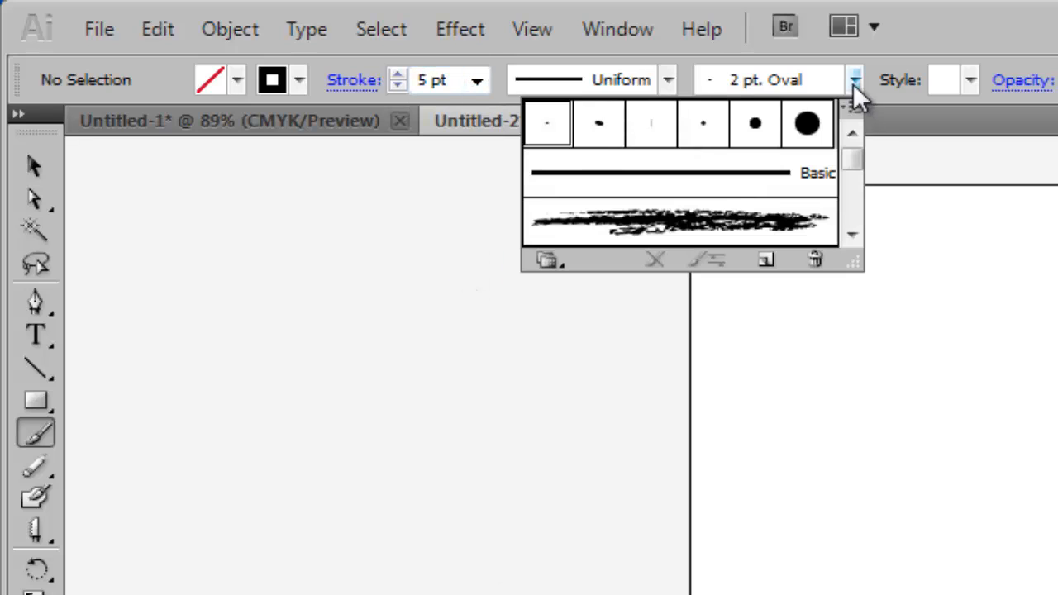
click(755, 123)
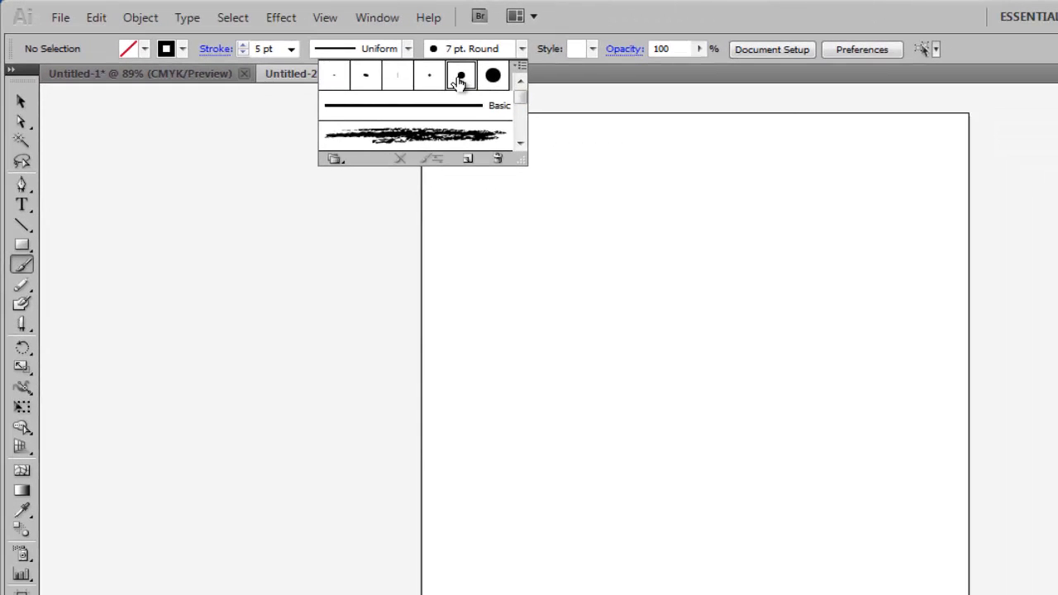
double_click(461, 78)
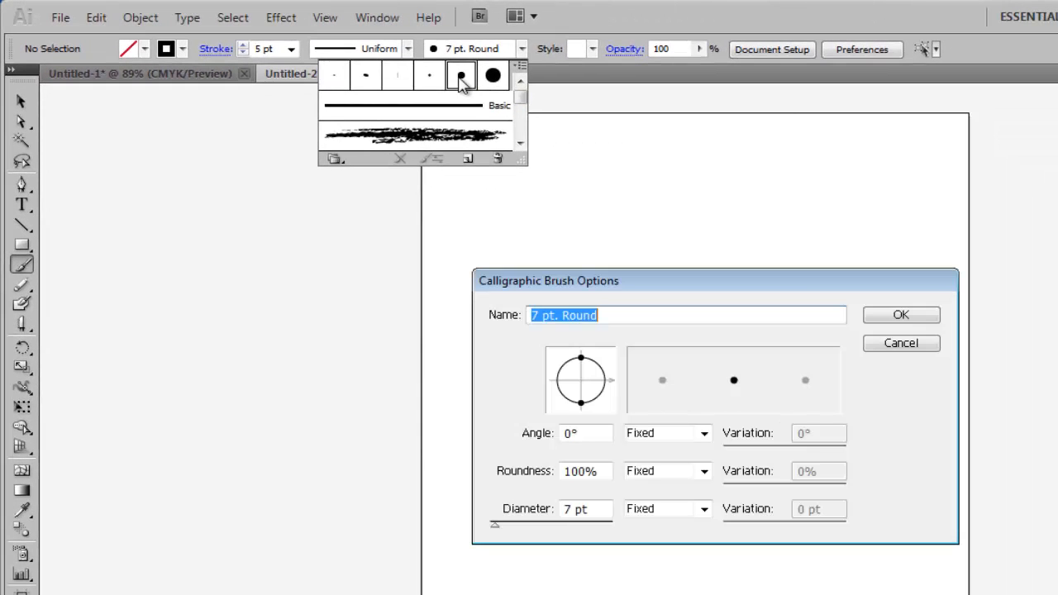
click(900, 319)
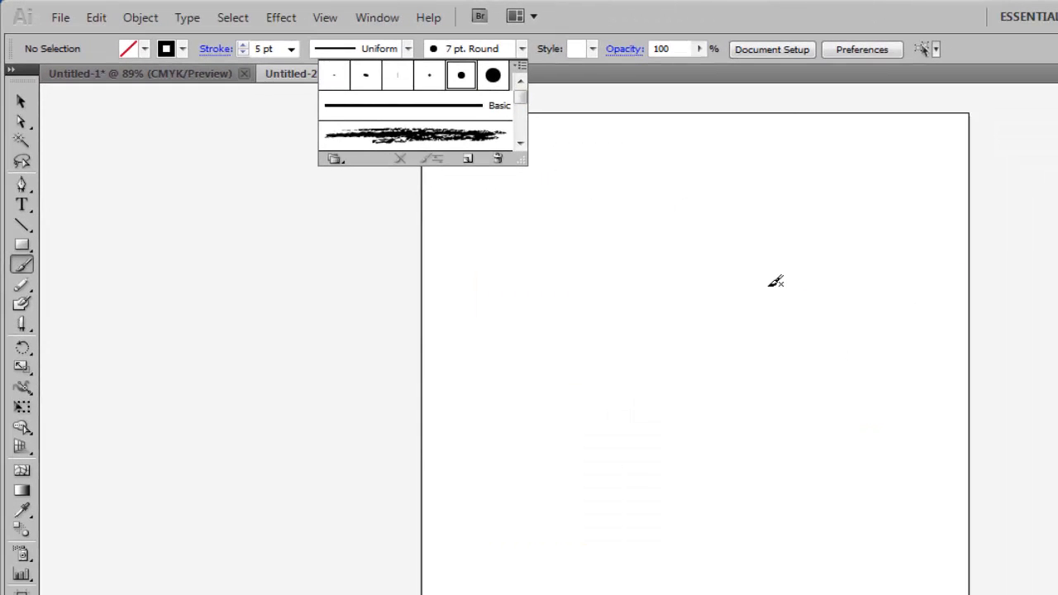
click(501, 192)
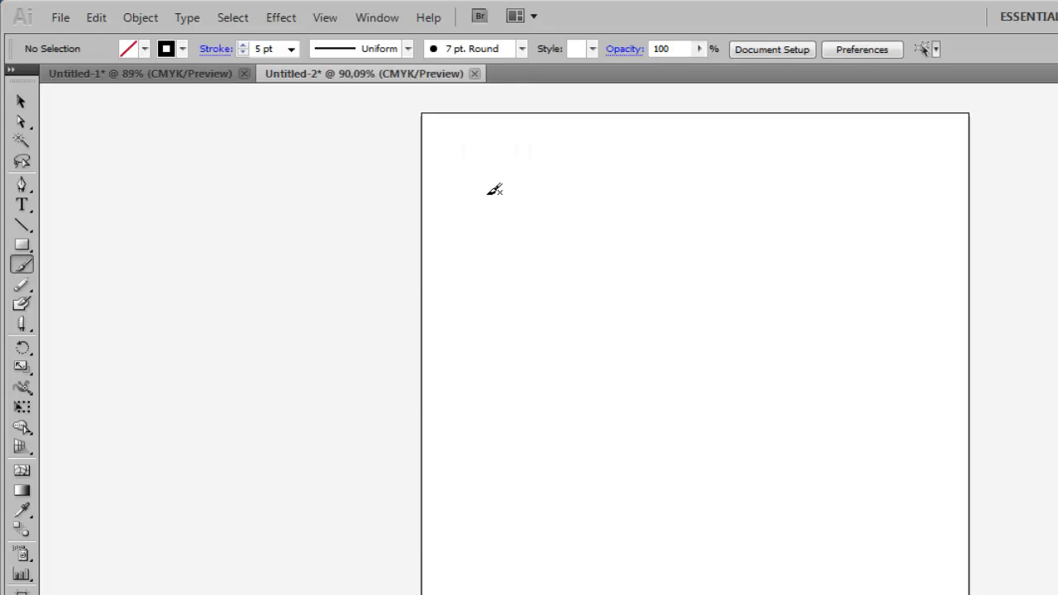
Step: Paint a descending diagonal curve across the upper half of the artboard, with a wavy stroke crossing over it
mouse_move(486, 193)
mouse_down()
mouse_move(578, 267)
mouse_move(696, 318)
mouse_move(922, 356)
mouse_up()
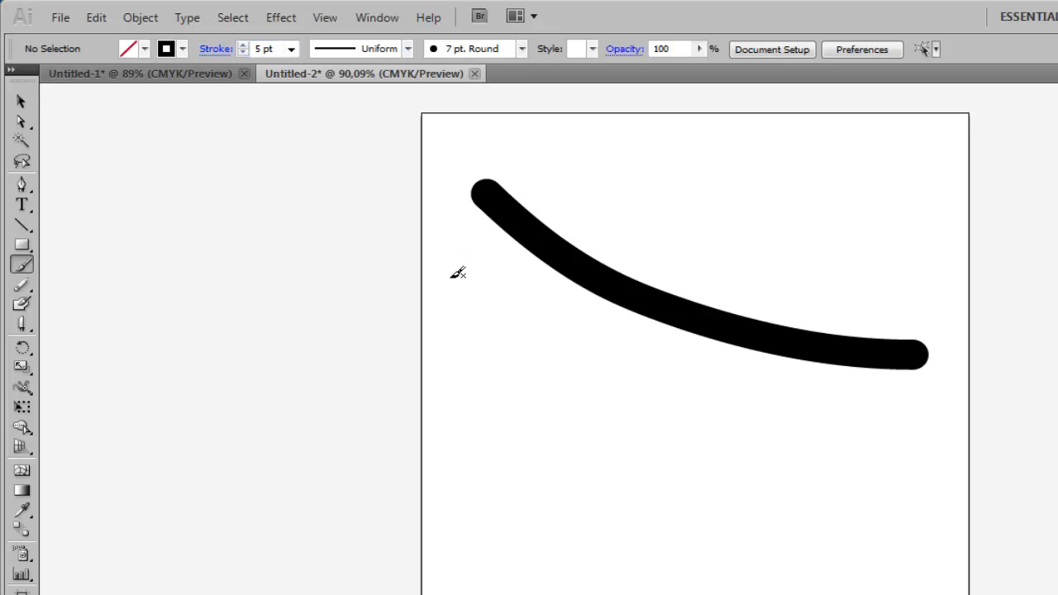
mouse_move(452, 277)
mouse_down()
mouse_move(516, 226)
mouse_move(568, 201)
mouse_move(615, 237)
mouse_move(582, 288)
mouse_move(621, 342)
mouse_move(713, 262)
mouse_move(763, 292)
mouse_move(731, 347)
mouse_move(800, 396)
mouse_move(839, 321)
mouse_move(906, 267)
mouse_up()
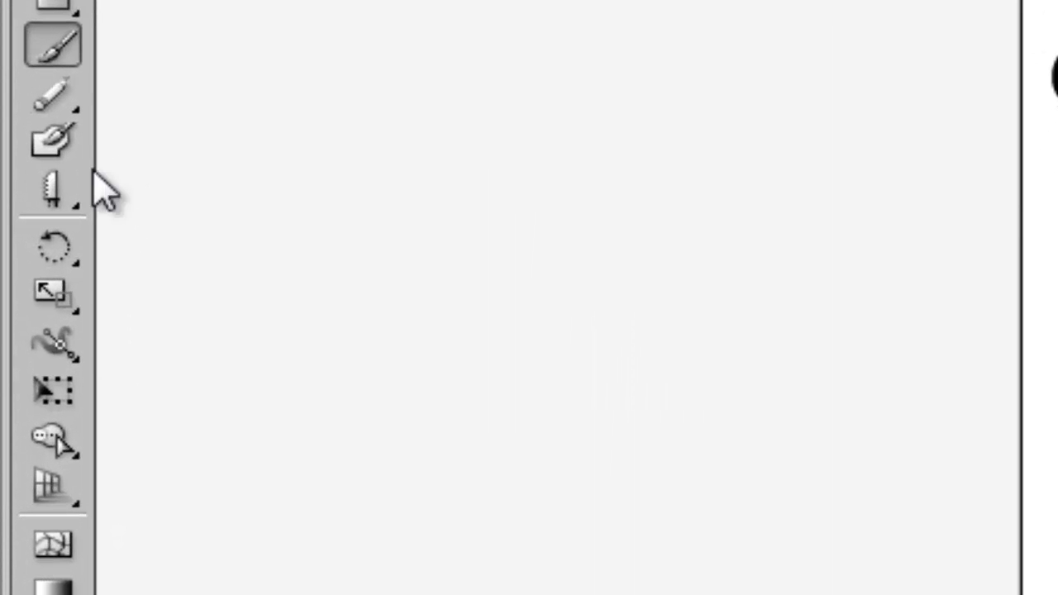
Step: With the Blob Brush tool, paint a matching descending curve and a crossing wavy stroke in the lower half of the artboard
click(53, 152)
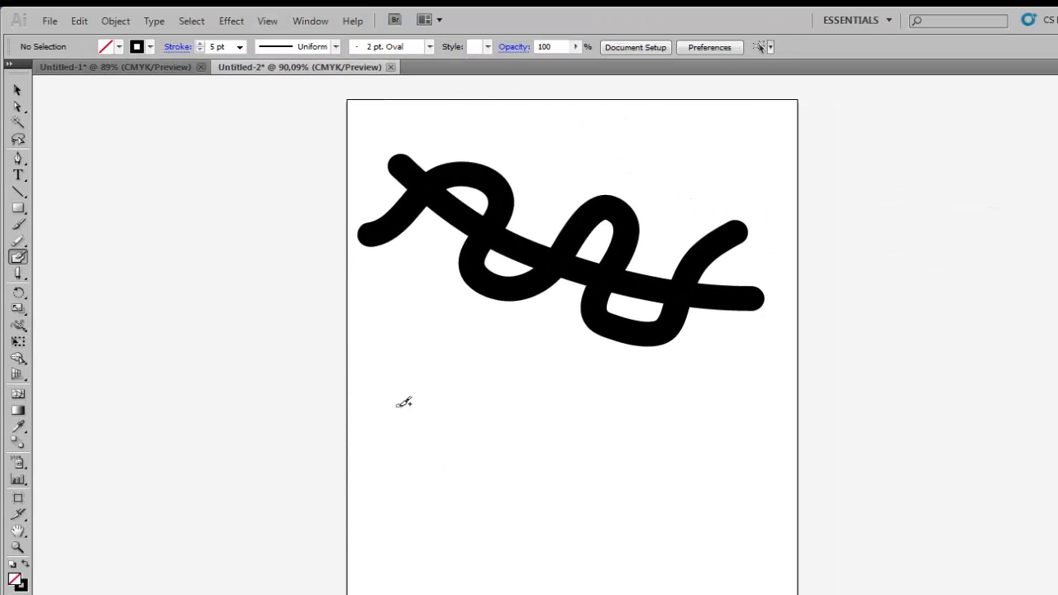
mouse_move(398, 403)
mouse_down()
mouse_move(430, 430)
mouse_move(574, 489)
mouse_move(674, 506)
mouse_up()
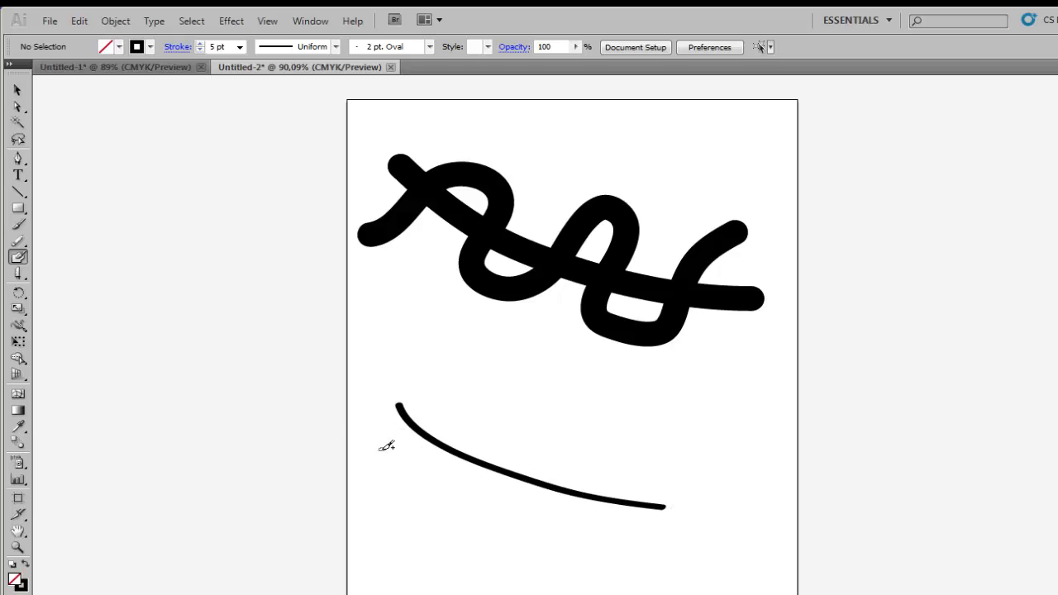
mouse_move(380, 450)
mouse_down()
mouse_move(435, 428)
mouse_move(475, 430)
mouse_move(460, 487)
mouse_move(539, 461)
mouse_move(532, 515)
mouse_move(563, 507)
mouse_move(618, 451)
mouse_up()
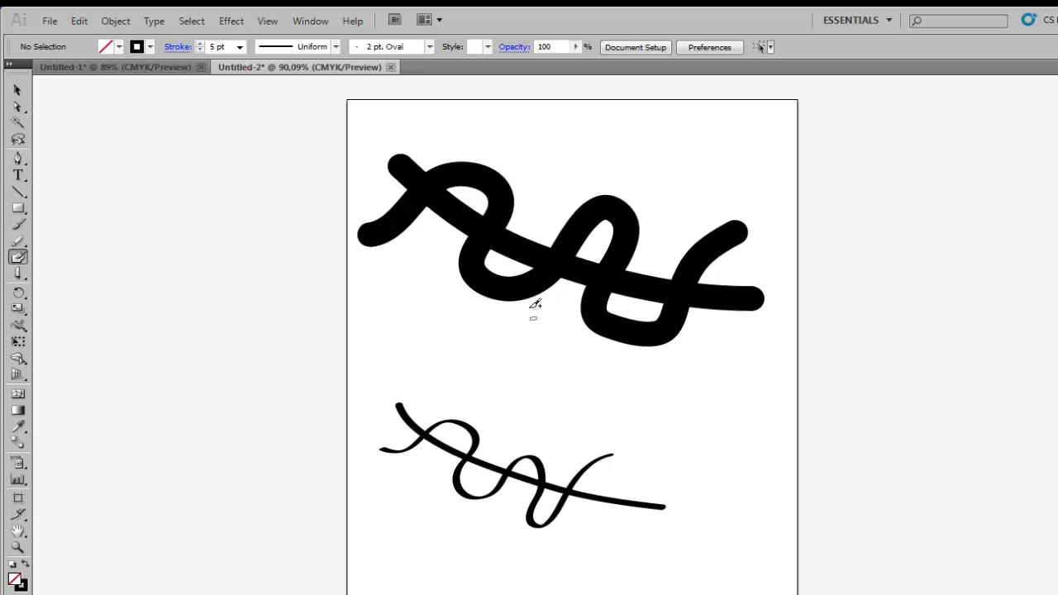
Step: Select both Paintbrush strokes, try a 4 pt stroke weight, set it to 2 pt, and deselect them
click(19, 89)
mouse_move(359, 134)
mouse_down()
mouse_move(671, 336)
mouse_move(797, 373)
mouse_up()
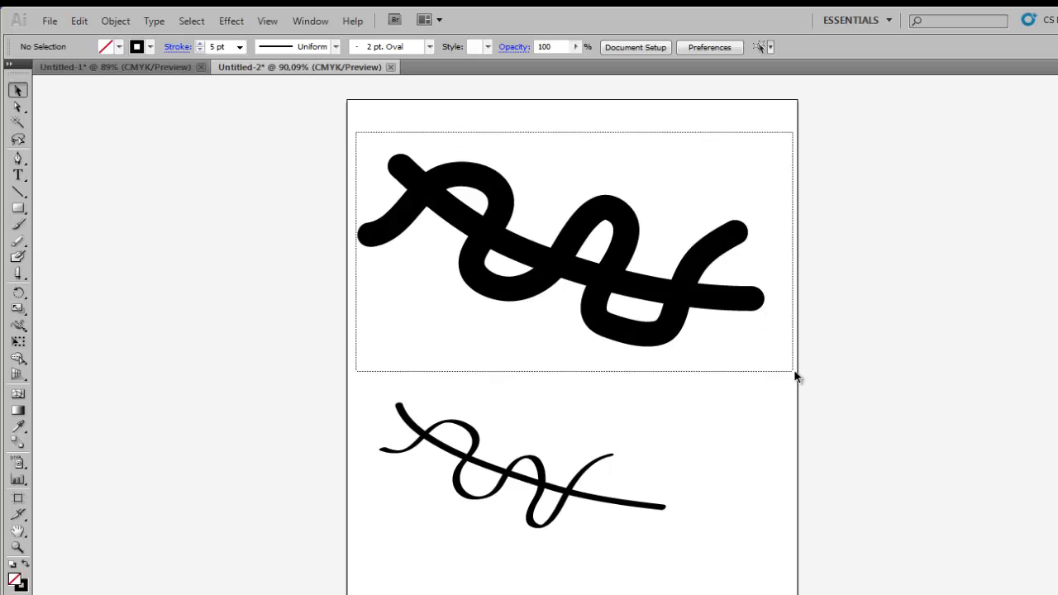
click(239, 47)
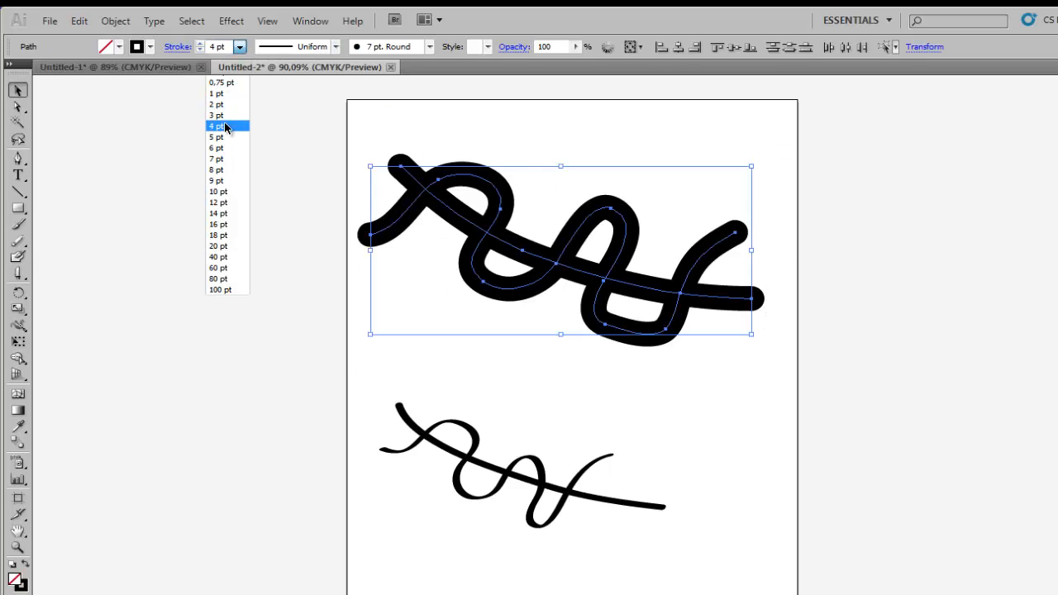
click(225, 126)
click(239, 47)
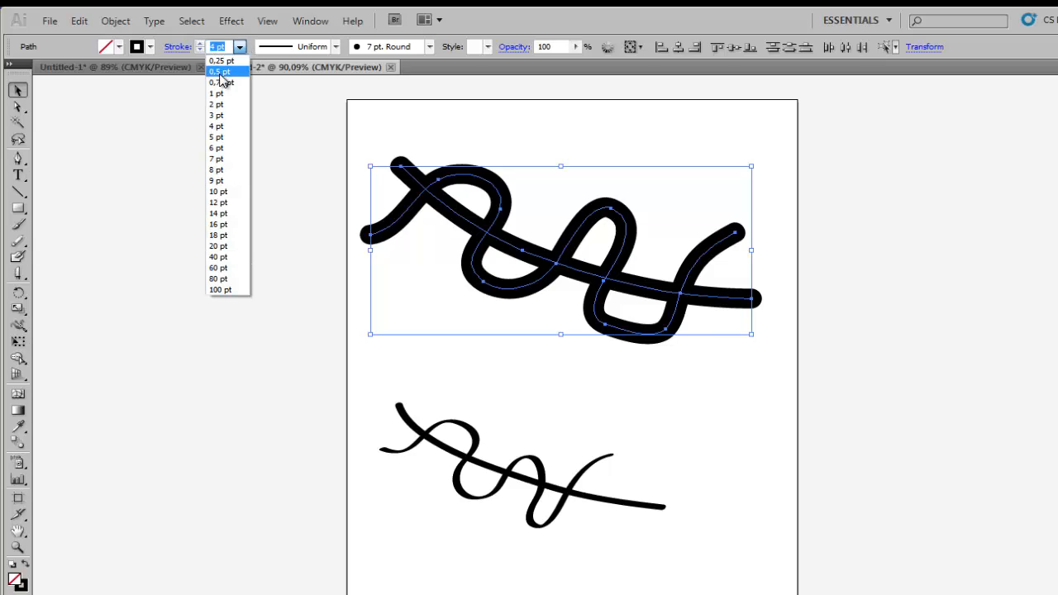
click(222, 104)
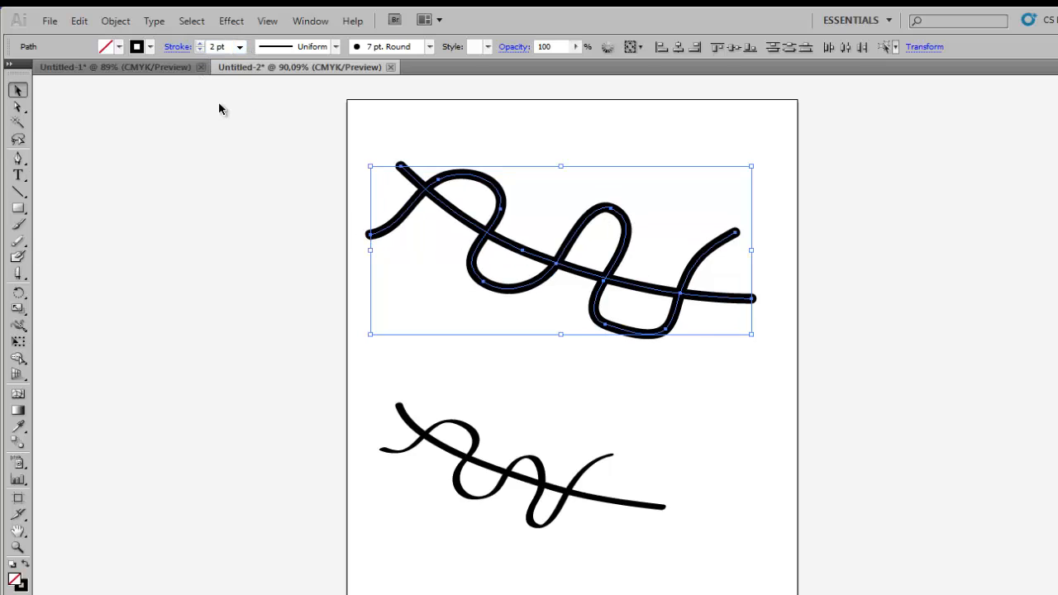
click(725, 419)
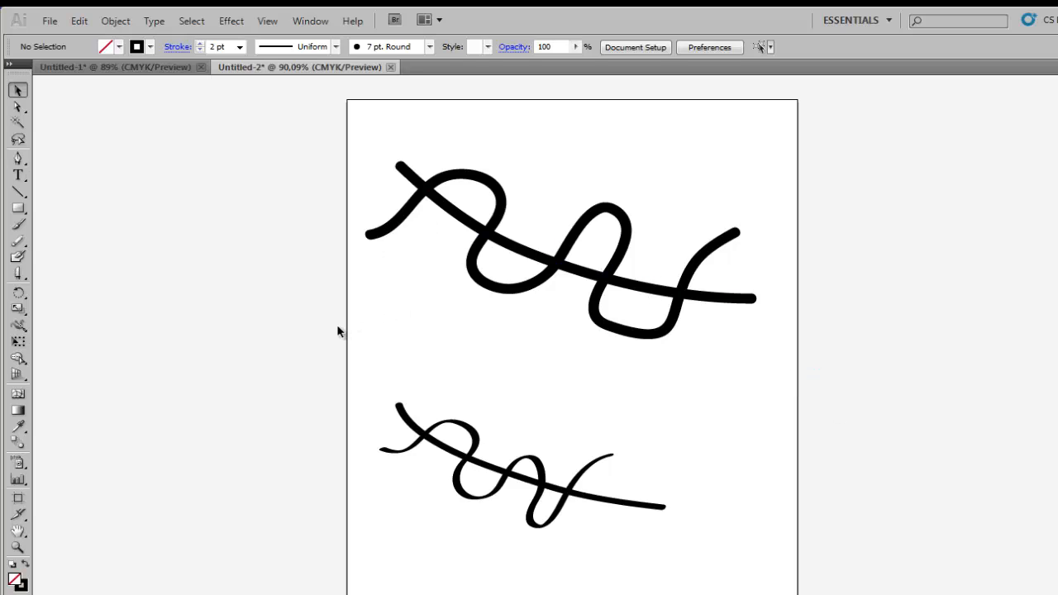
Step: Switch to Outline view, then resize both upper Paintbrush paths together and rotate them very slightly clockwise
key(ctrl+y)
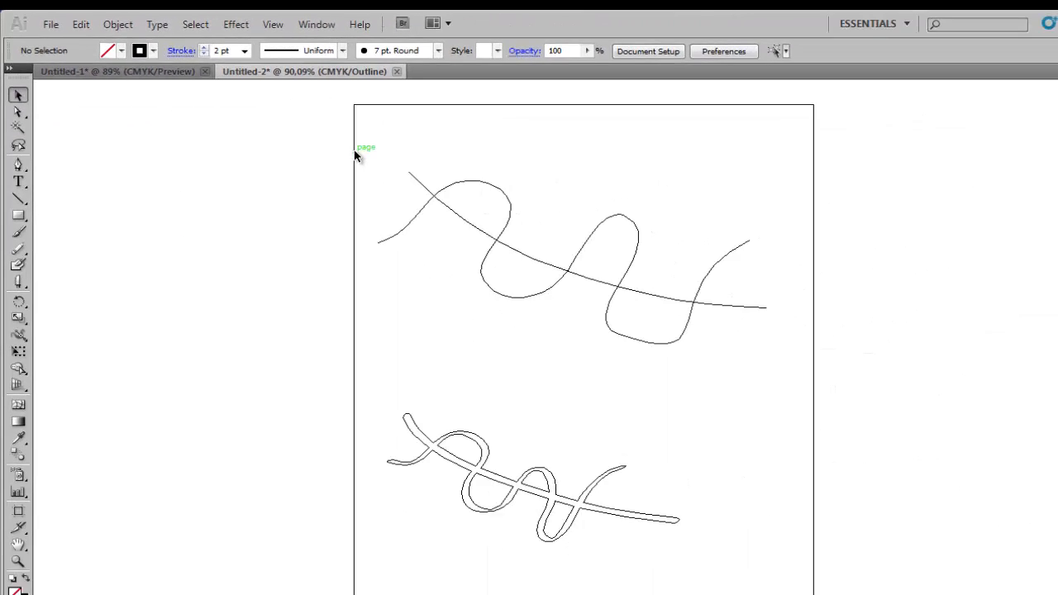
mouse_move(340, 145)
mouse_down()
mouse_move(515, 284)
mouse_move(811, 387)
mouse_up()
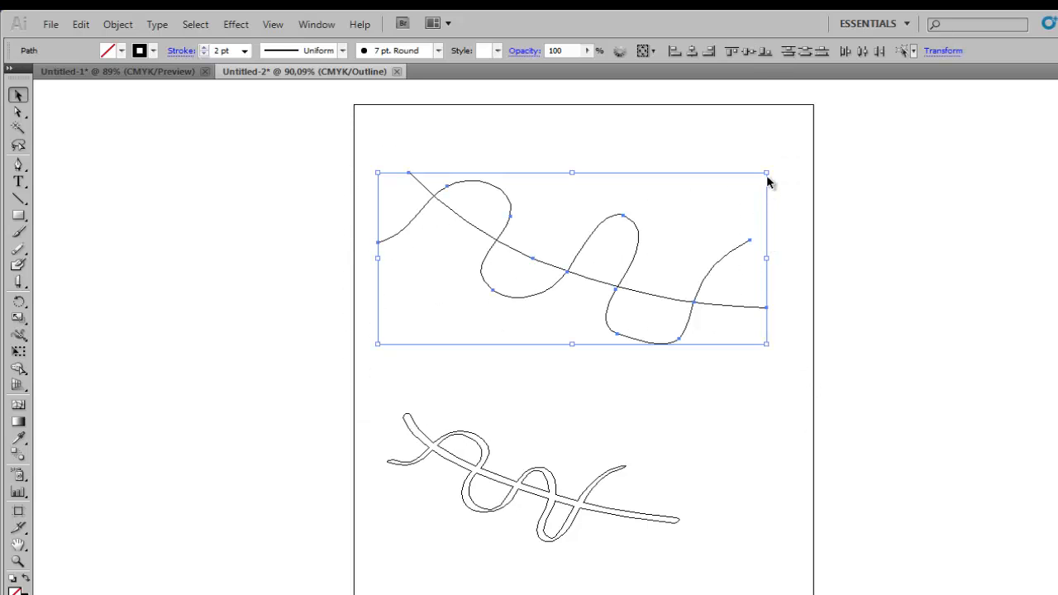
drag(768, 172, 736, 154)
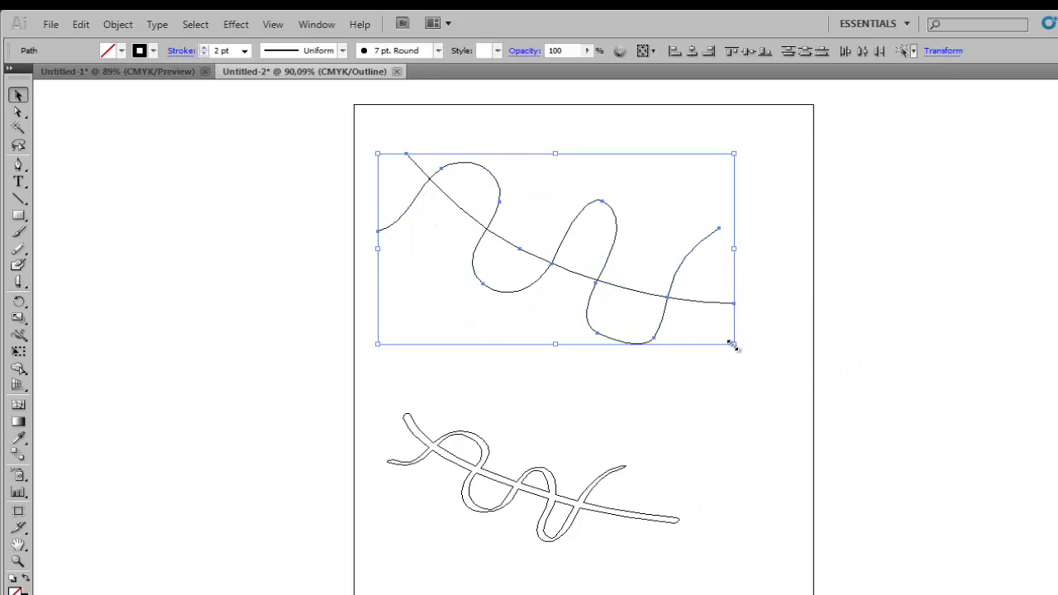
drag(732, 345, 754, 357)
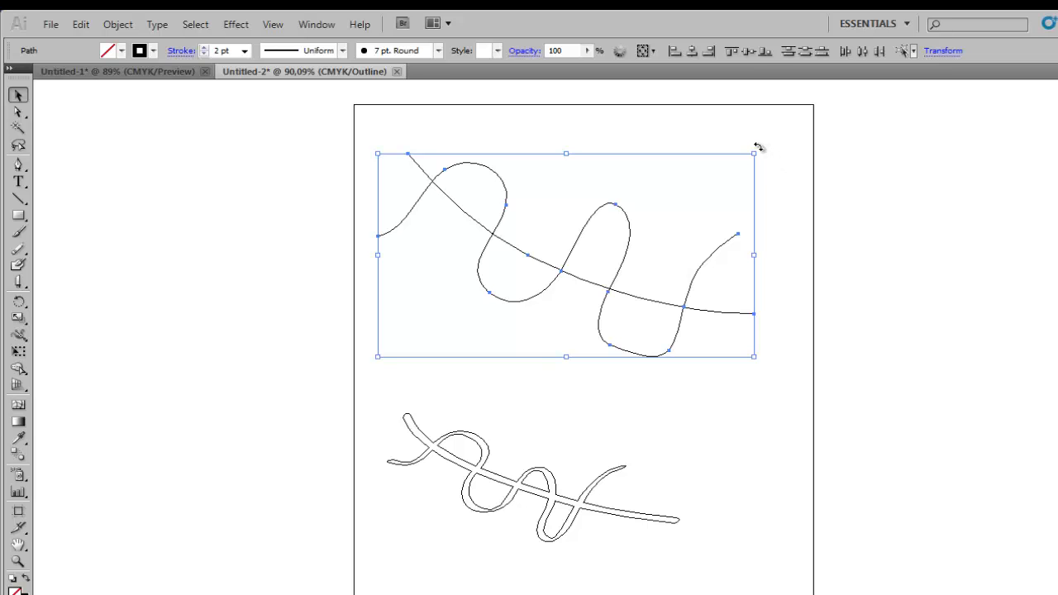
mouse_move(759, 148)
mouse_down()
mouse_move(778, 201)
mouse_move(740, 142)
mouse_move(763, 171)
mouse_move(759, 149)
mouse_up()
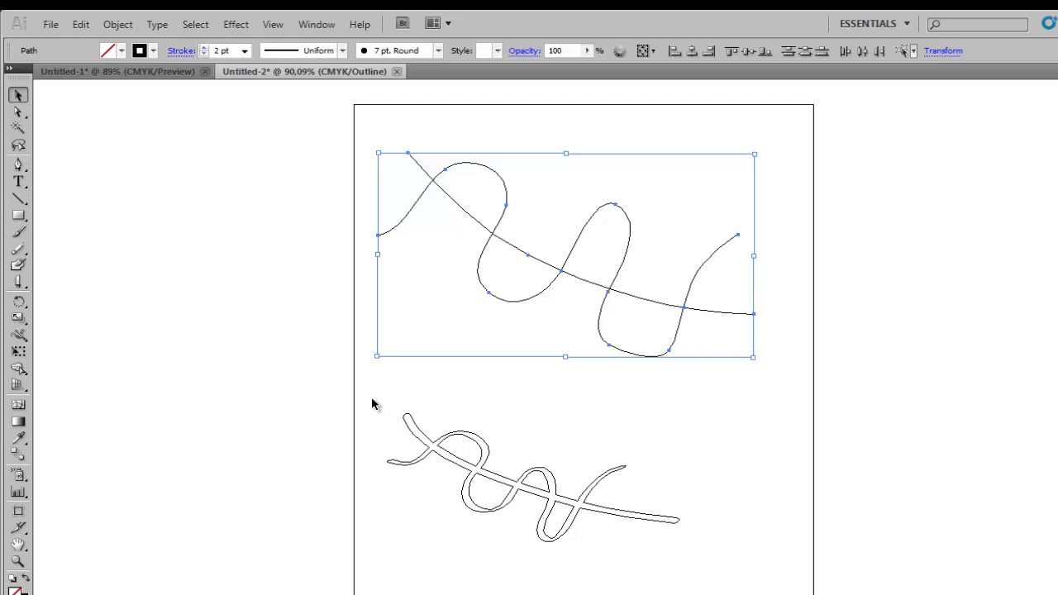
Step: Enlarge the lower Blob Brush shape to about 18.7 by 9.6 cm, rotate it slightly counterclockwise, and deselect it
drag(371, 400, 763, 590)
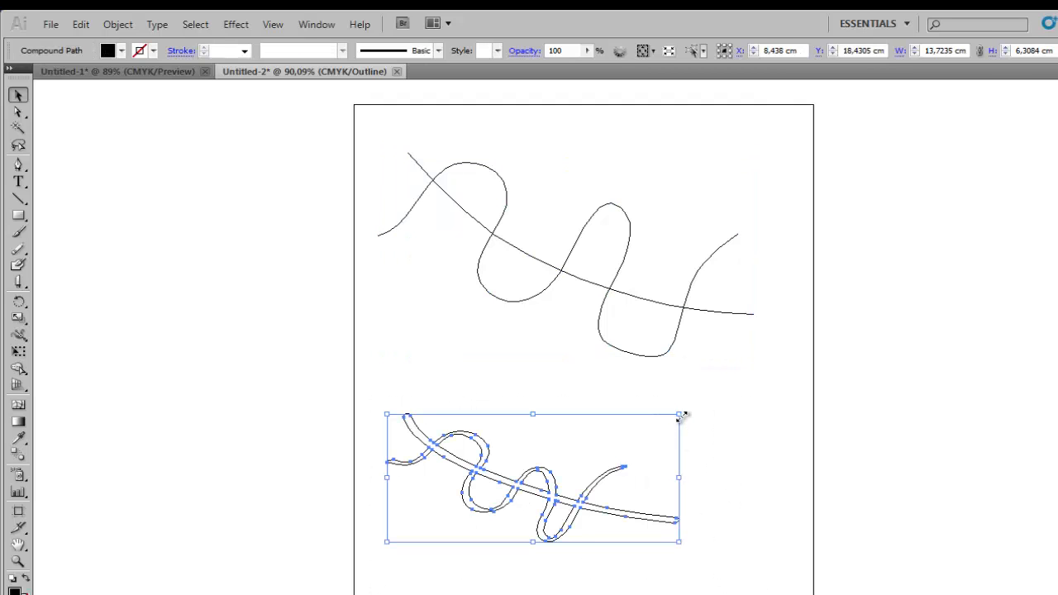
drag(680, 415, 766, 372)
drag(766, 542, 785, 567)
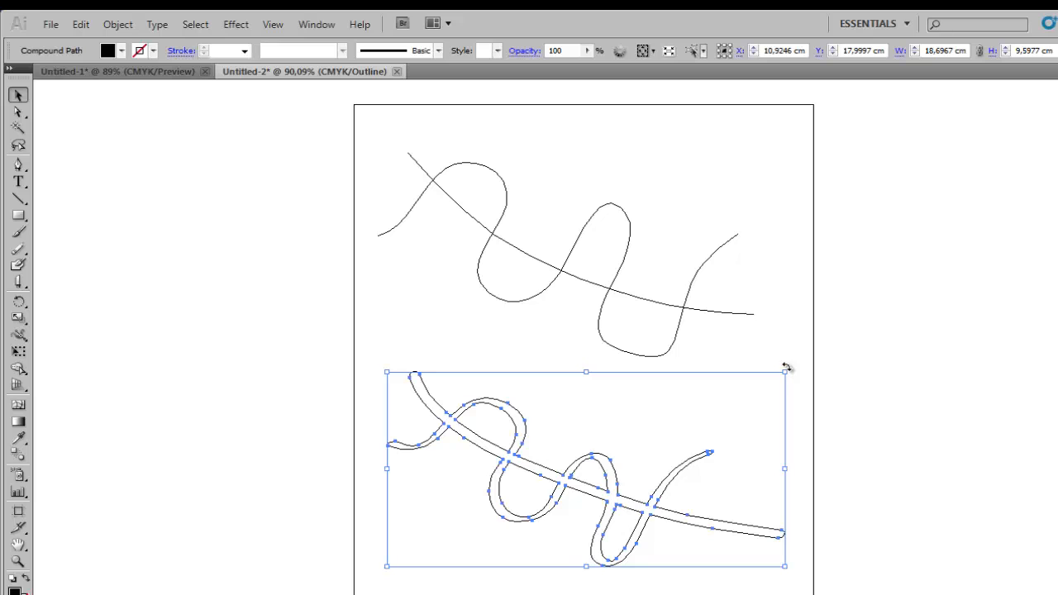
mouse_move(787, 367)
mouse_down()
mouse_move(813, 420)
mouse_move(798, 356)
mouse_up()
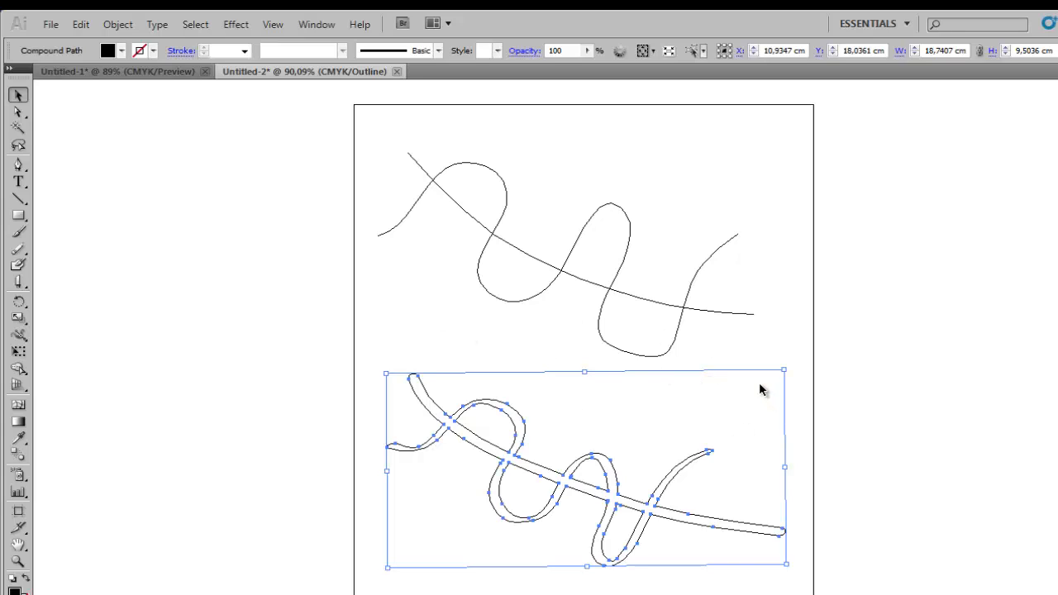
click(662, 145)
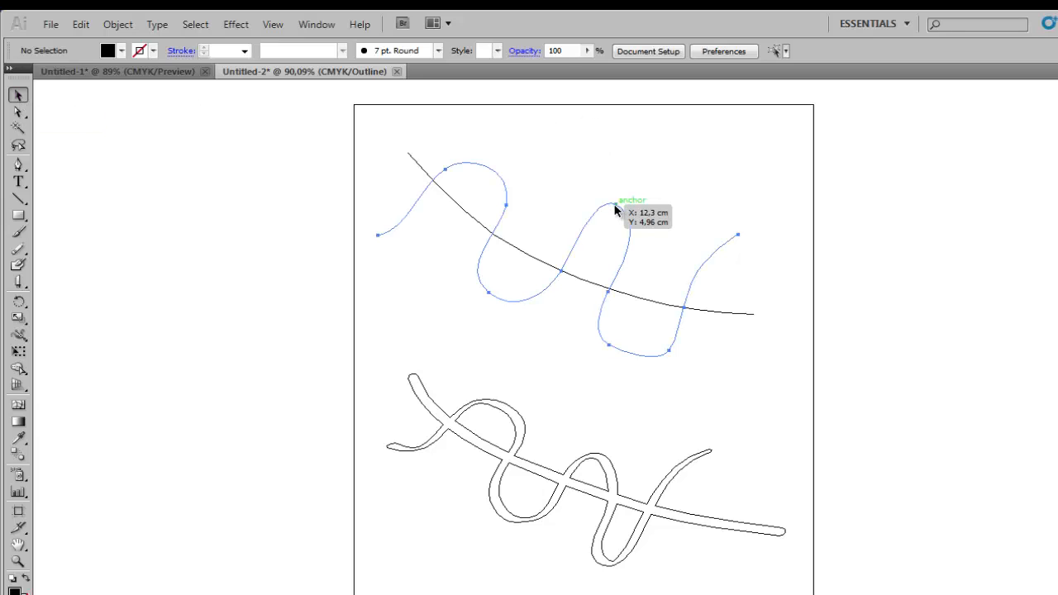
Step: Separate the two Paintbrush paths by moving the wavy one up and right and the plain curve down and left
mouse_move(616, 211)
mouse_down()
mouse_move(633, 207)
mouse_move(663, 158)
mouse_up()
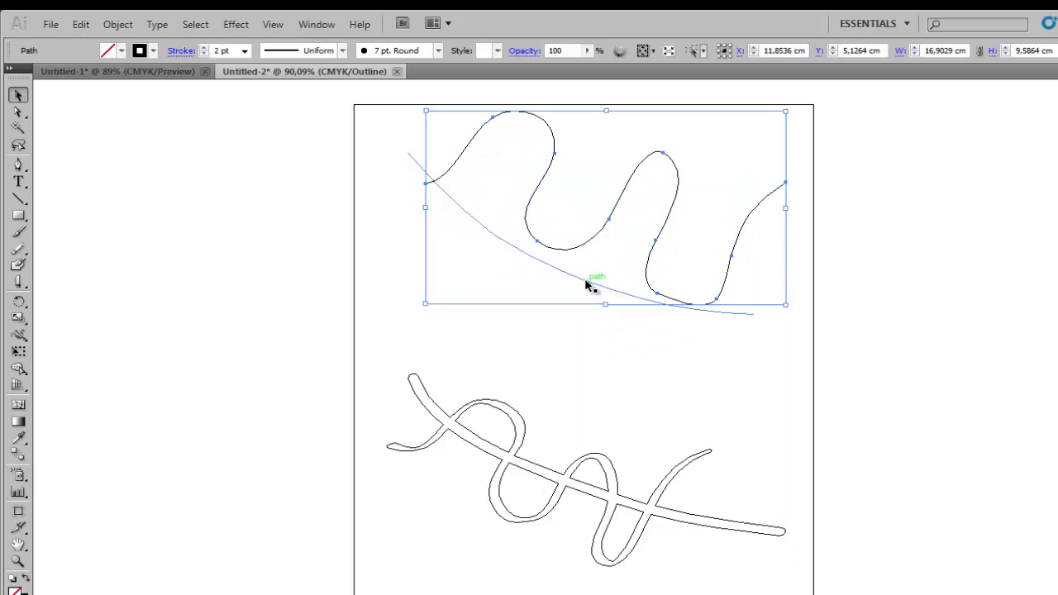
drag(584, 278, 530, 333)
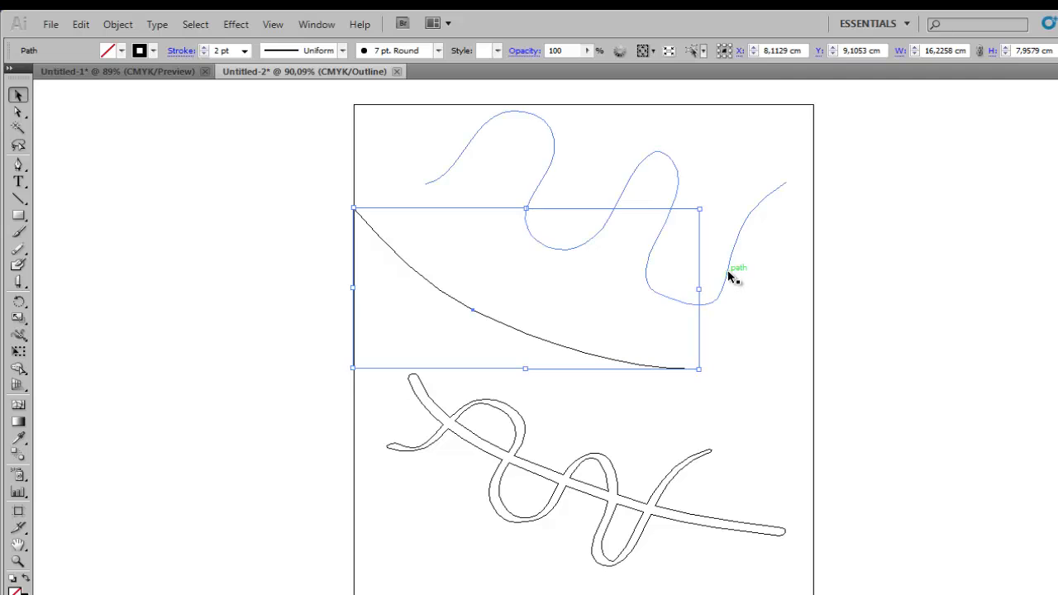
Step: Move the plain Paintbrush curve about 4.3 cm right and 4 cm up so it crosses the wavy path, and deselect it
mouse_move(505, 321)
mouse_down()
mouse_move(538, 229)
mouse_move(596, 245)
mouse_move(601, 261)
mouse_up()
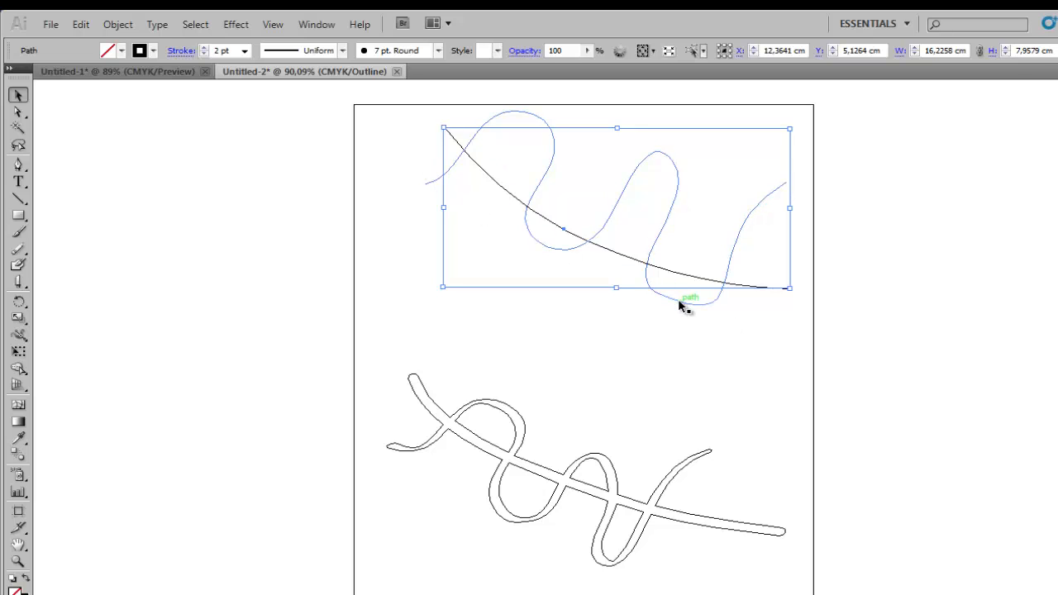
click(701, 388)
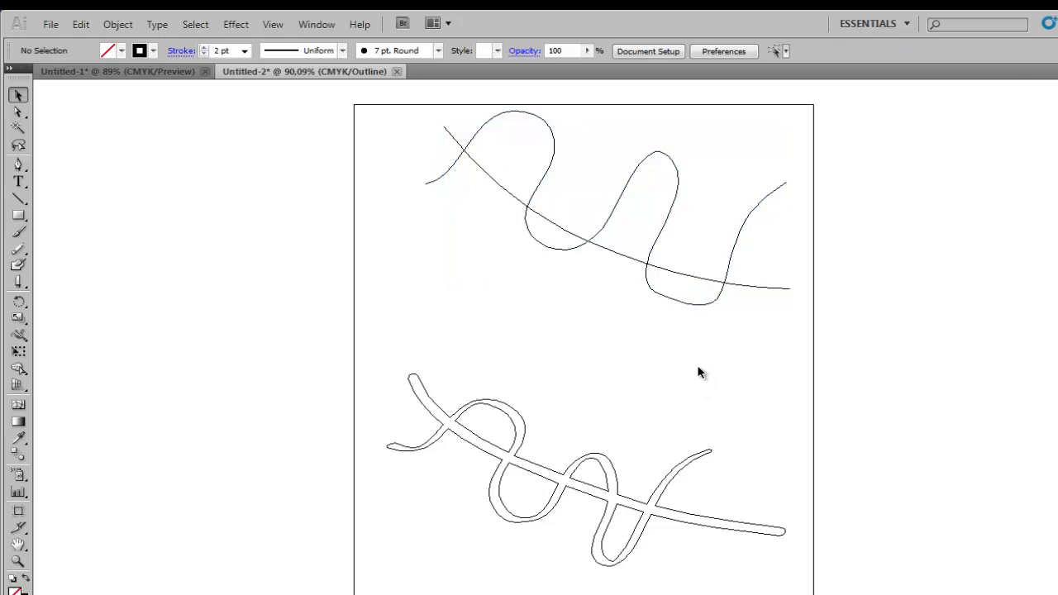
Step: Try to pull an outer anchor point on the Blob Brush shape's first loop up and right, and undo the change
click(470, 442)
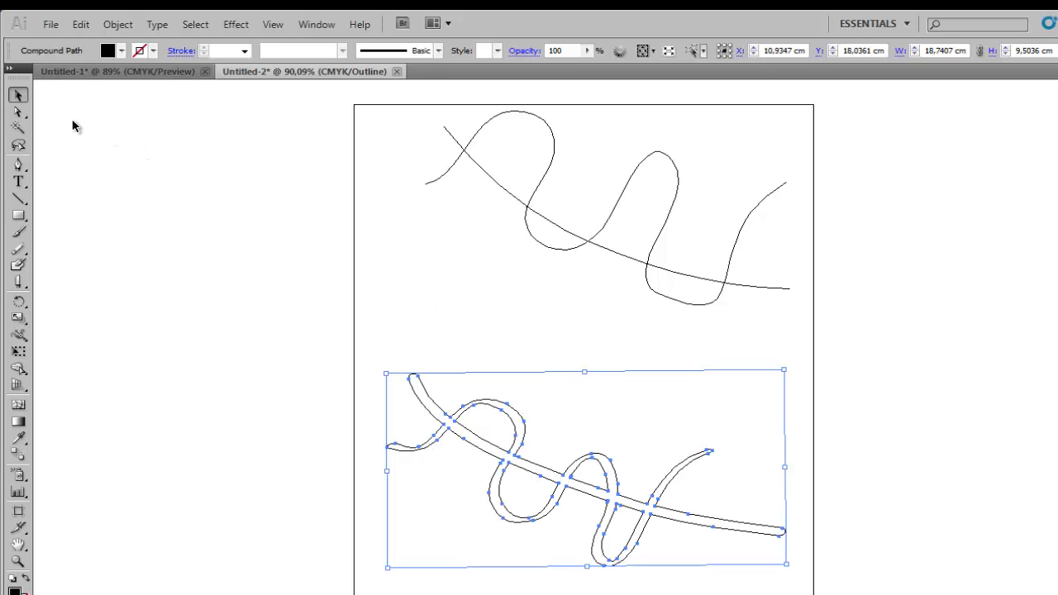
click(19, 113)
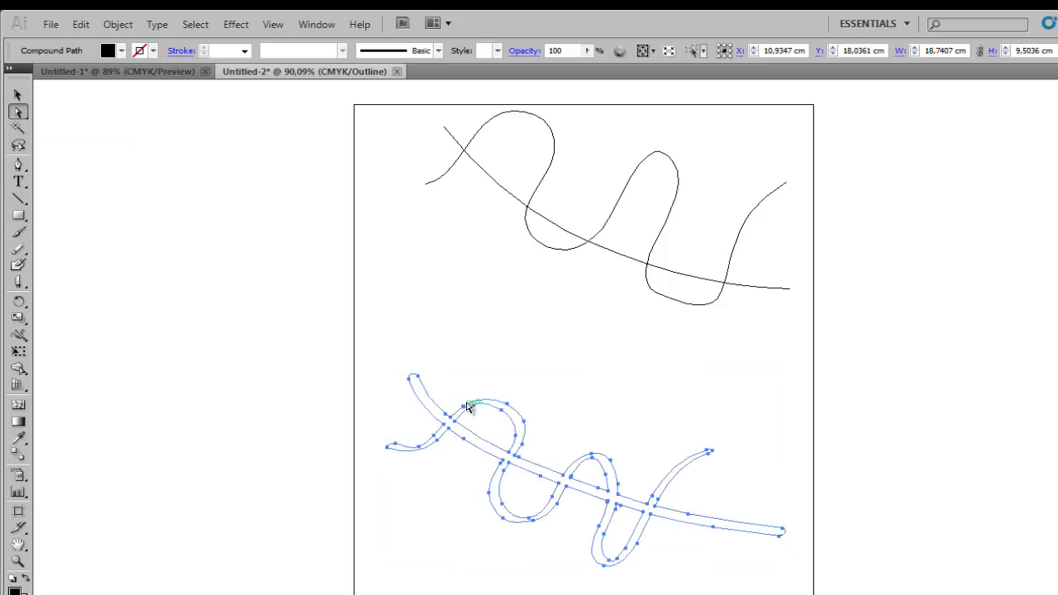
click(508, 408)
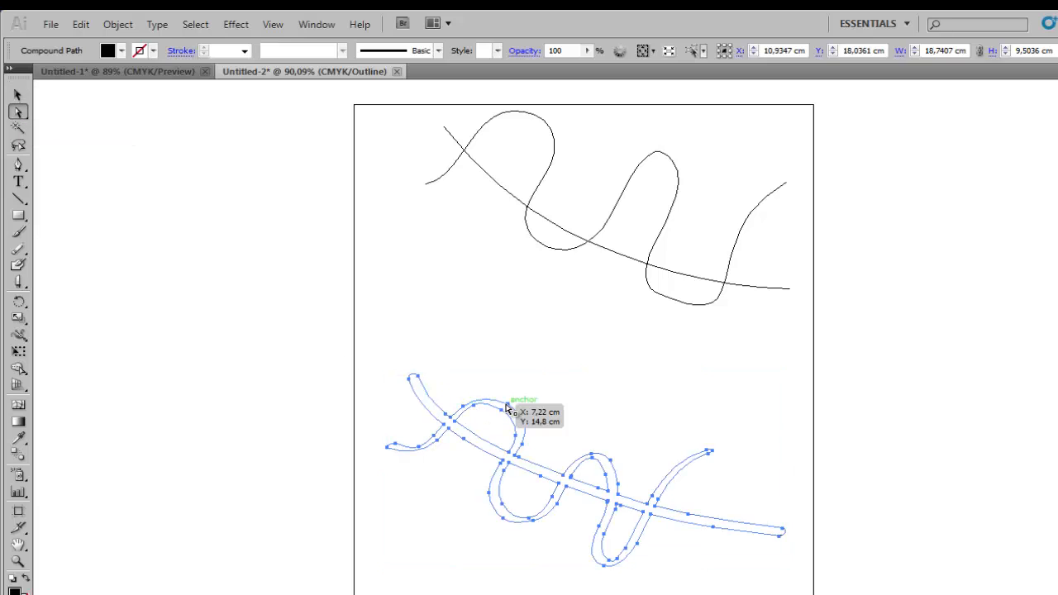
drag(510, 413, 542, 362)
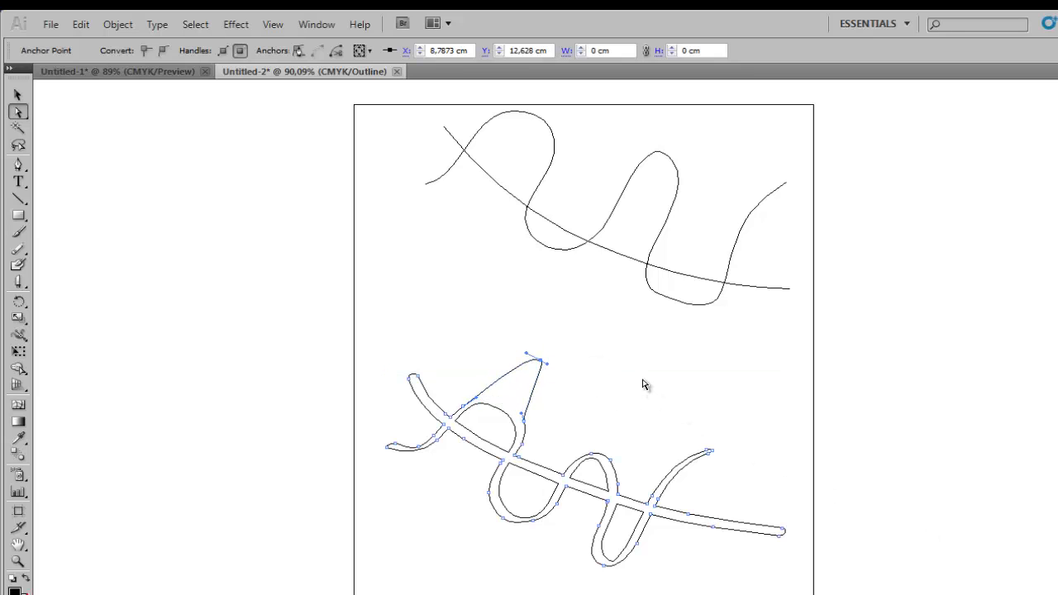
key(ctrl+z)
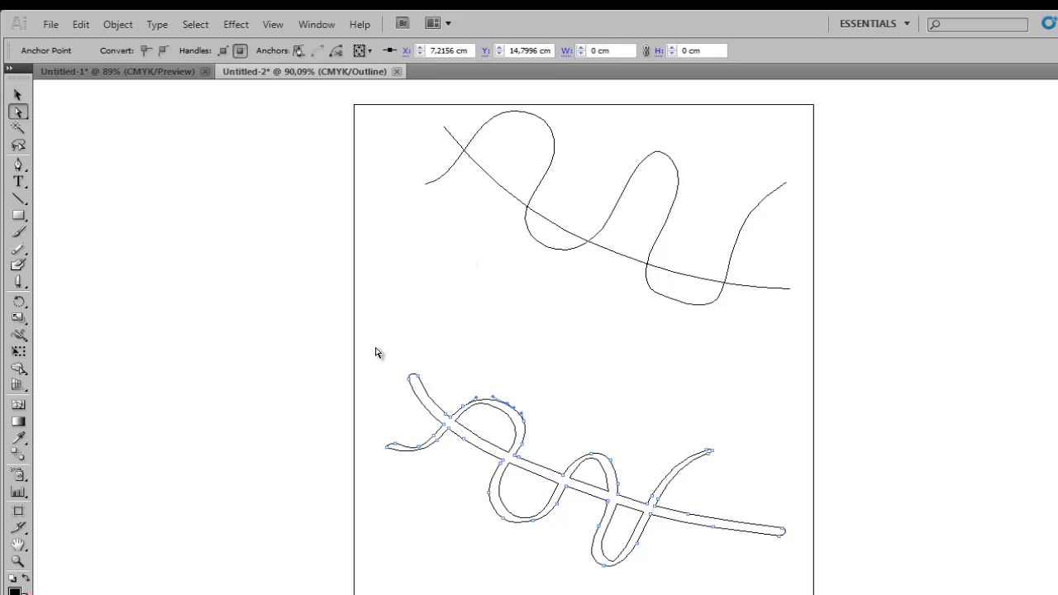
scroll(626, 391, down, 1)
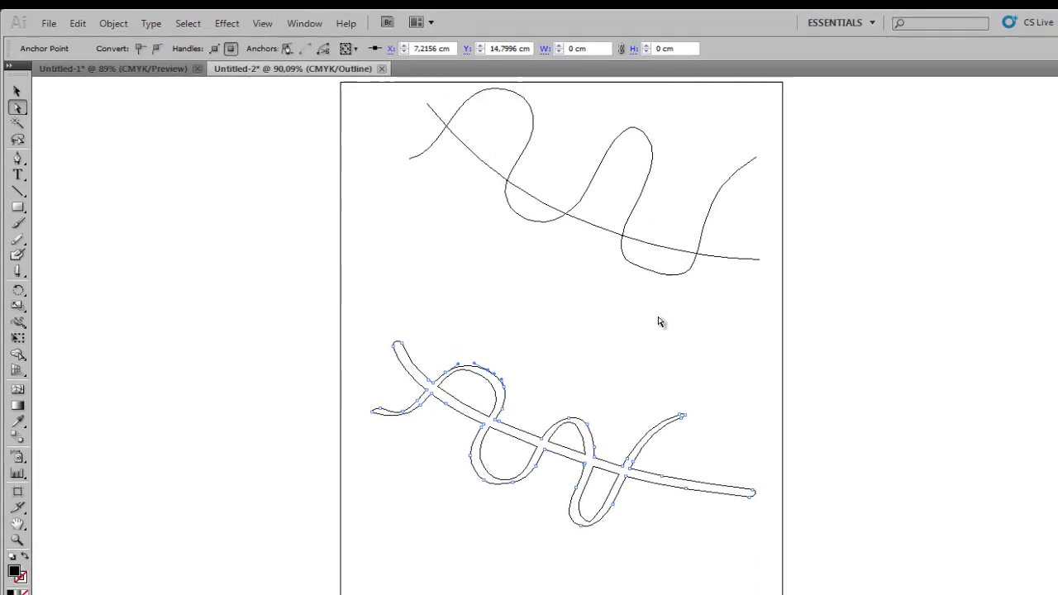
Step: Open the Brushes panel, and select and delete all the artwork on the artboard
click(1056, 157)
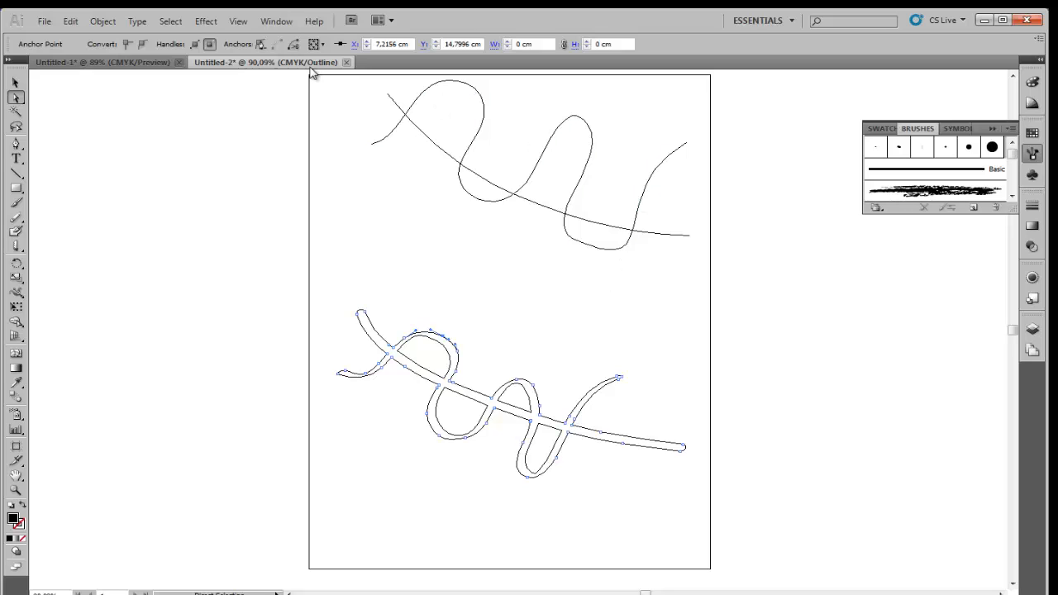
key(b)
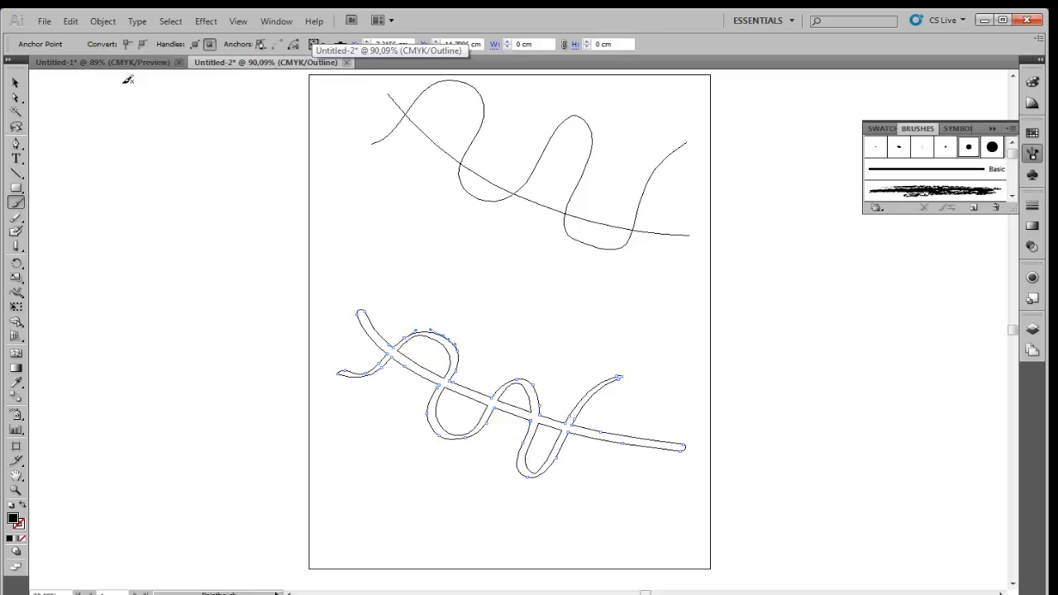
click(15, 83)
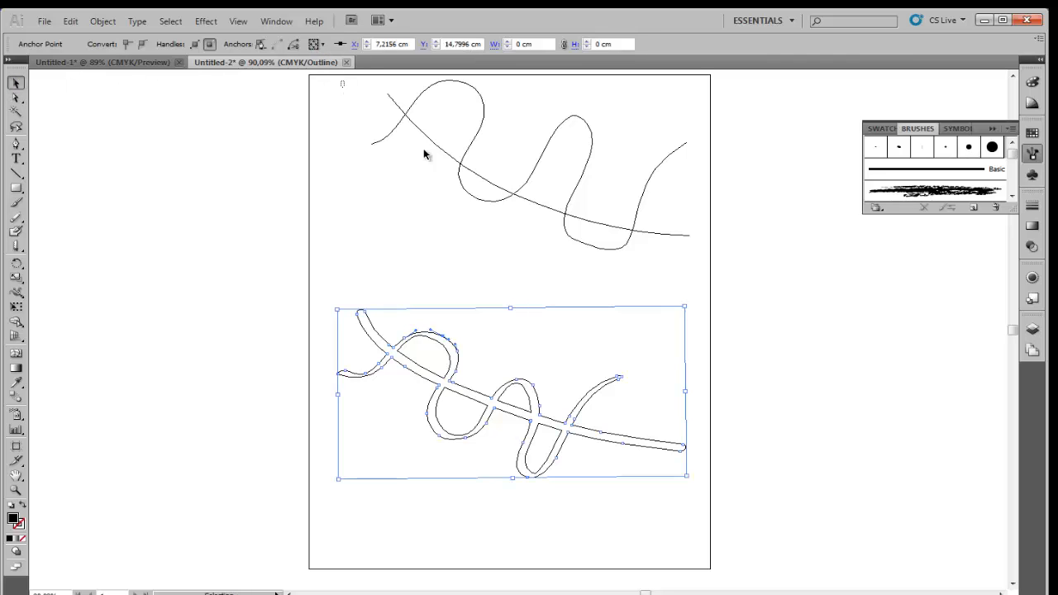
drag(424, 150, 745, 530)
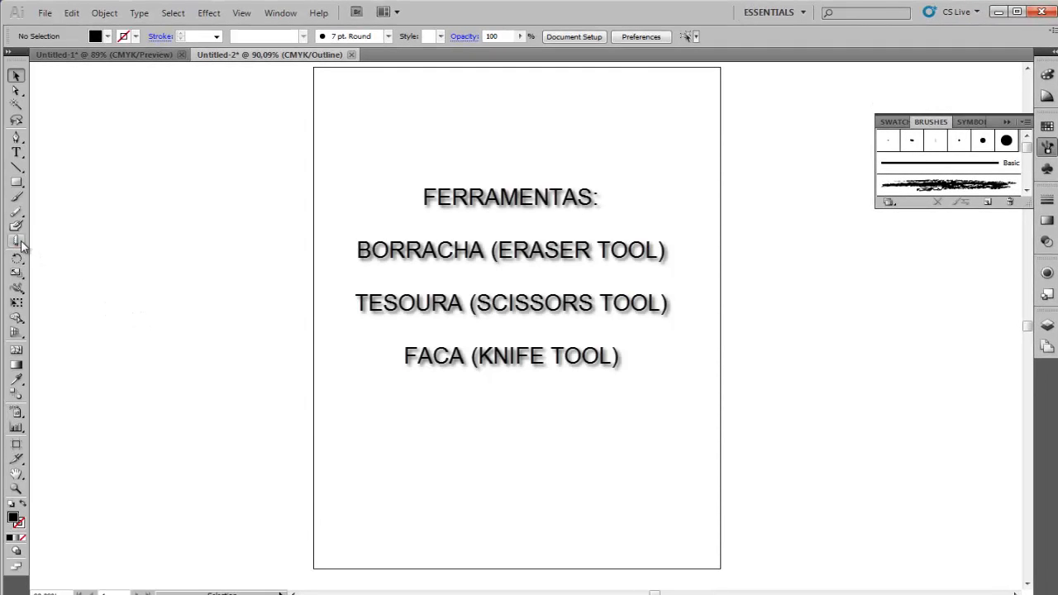
Step: Detach the Eraser, Scissors and Knife tools as a floating palette beside the artboard and choose the Eraser tool
click(16, 241)
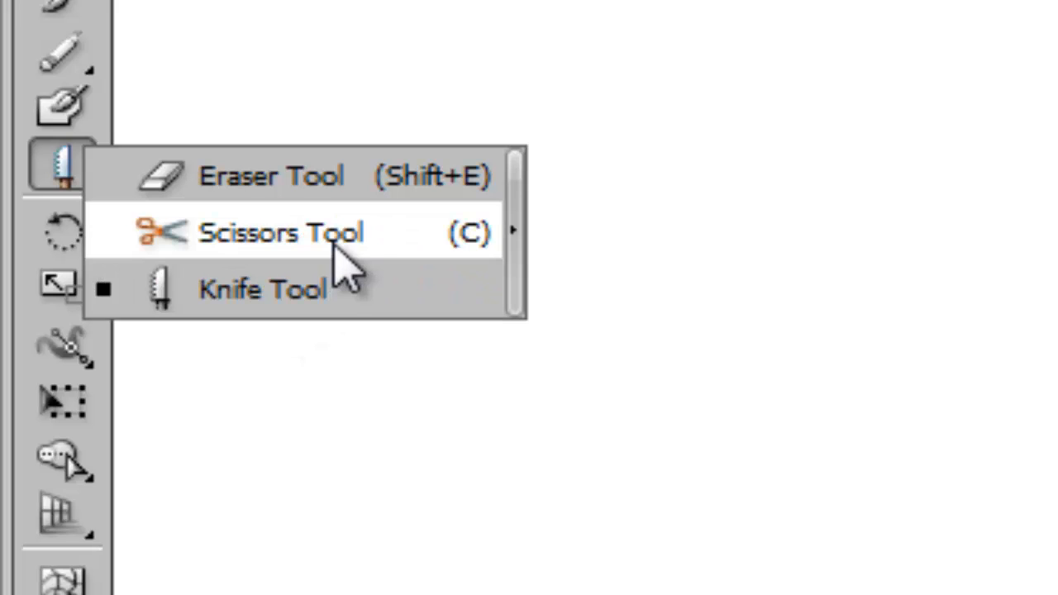
click(517, 285)
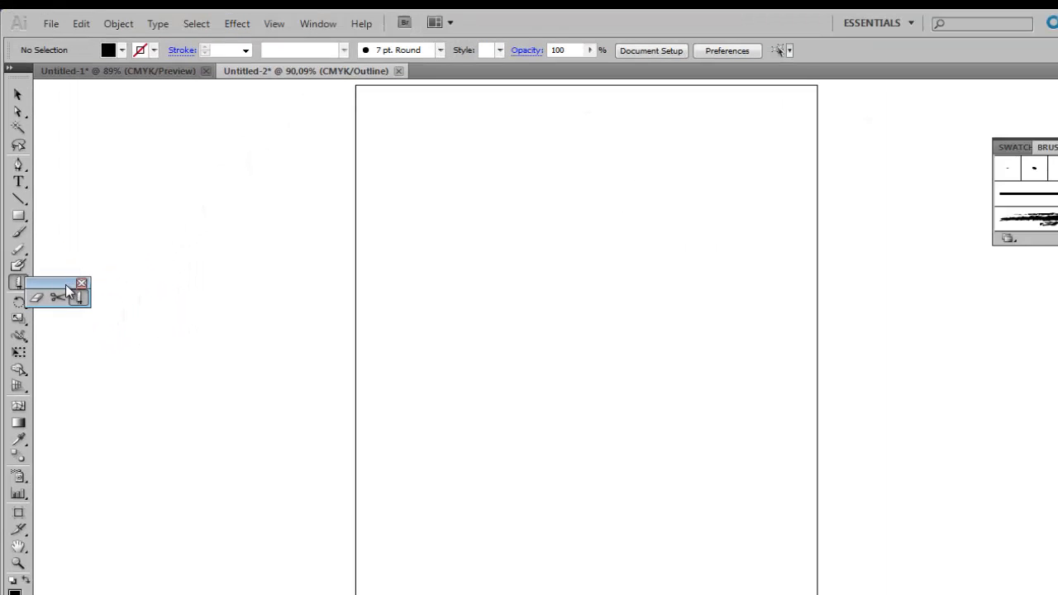
mouse_move(66, 289)
mouse_down()
mouse_move(142, 180)
mouse_move(93, 99)
mouse_up()
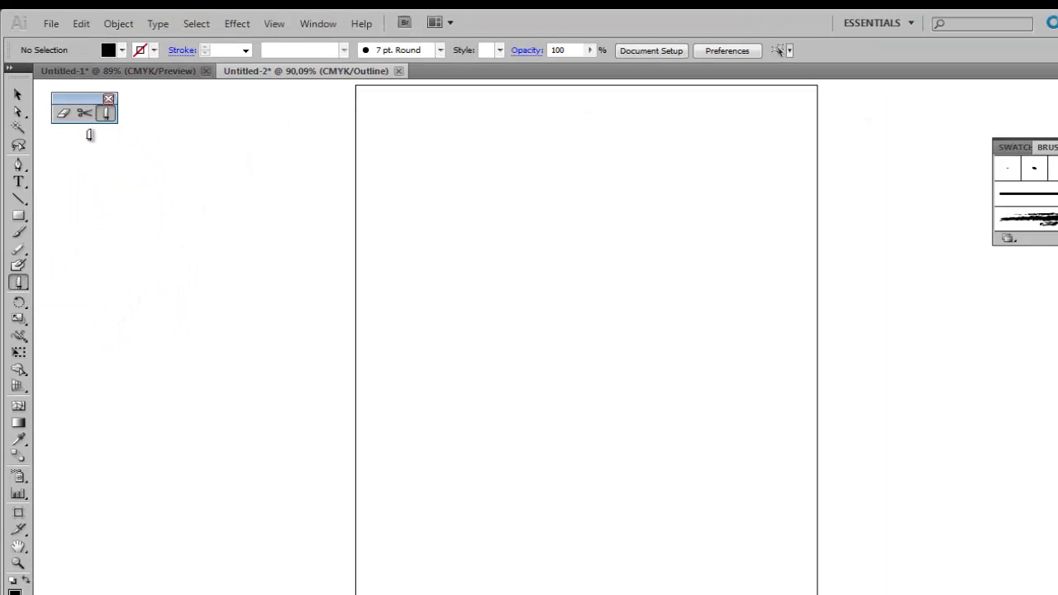
click(64, 113)
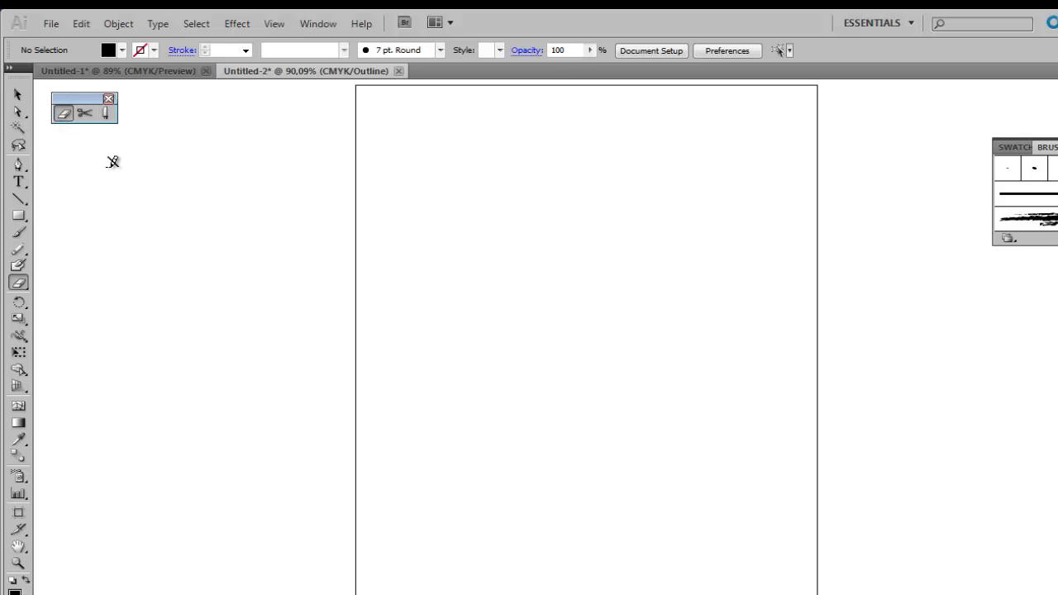
Step: Draw a rectangle about 13.5 by 9.2 cm in the upper part of the artboard and switch to Preview view
click(22, 219)
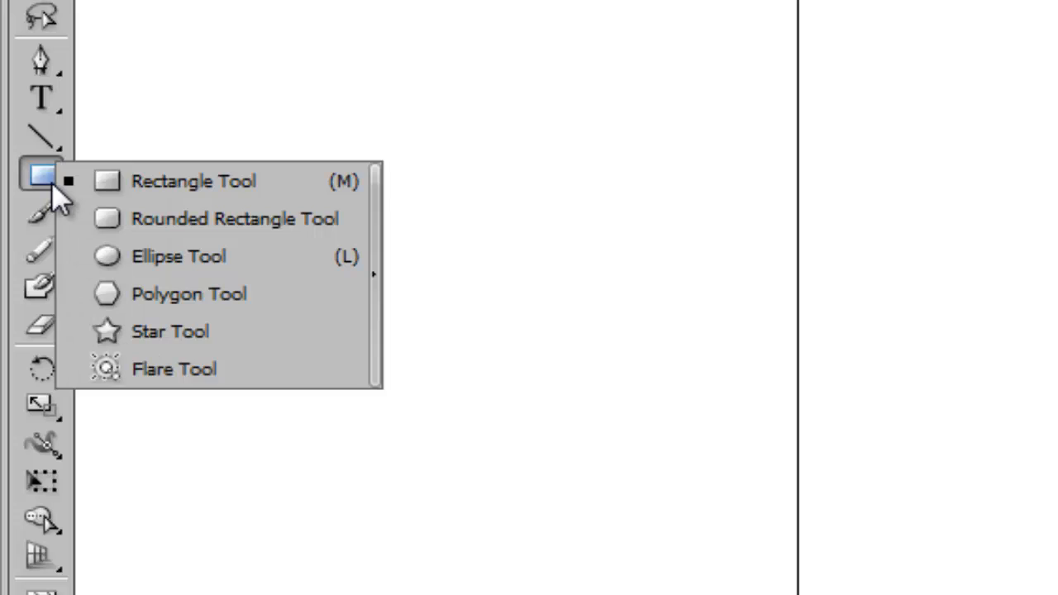
click(192, 184)
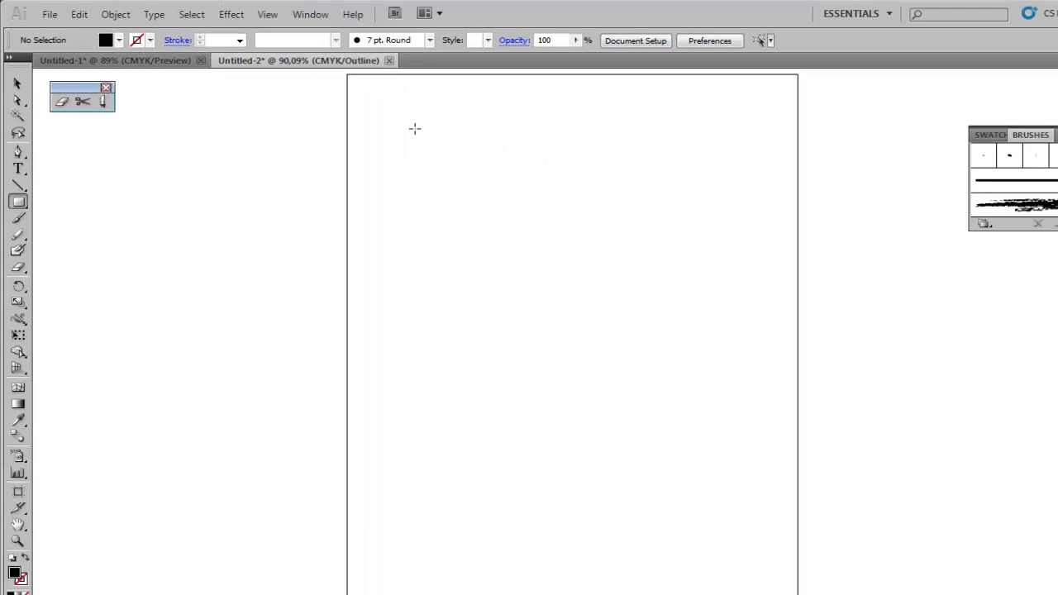
drag(415, 128, 698, 312)
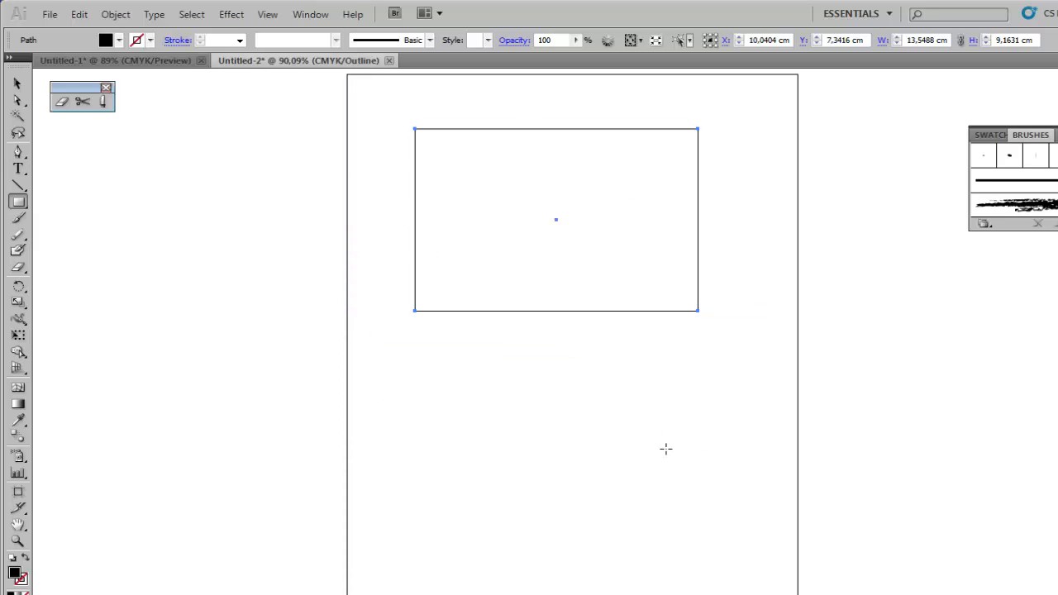
key(ctrl+y)
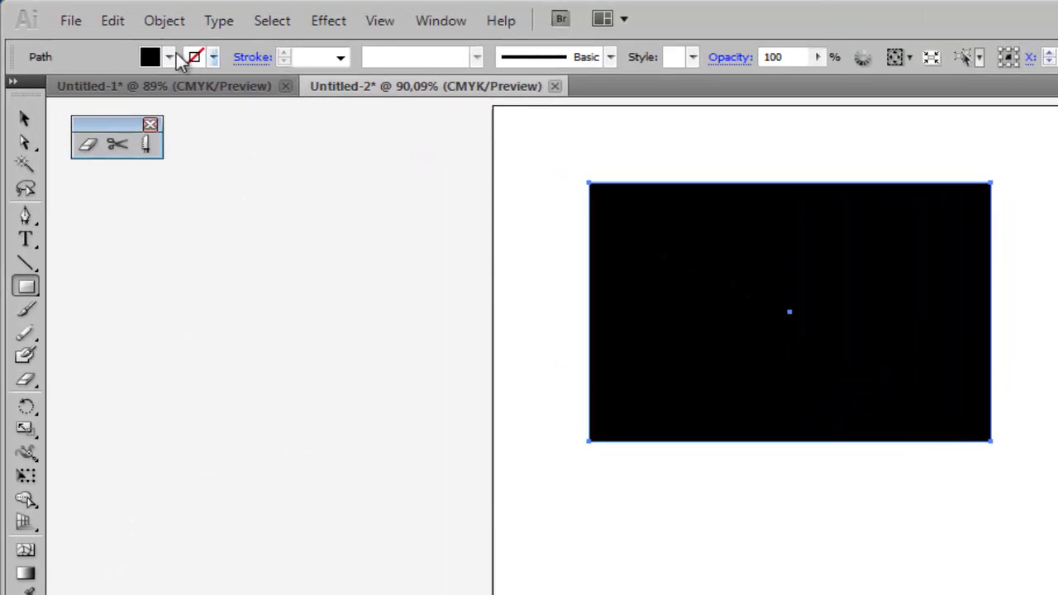
Step: Fill the rectangle with the light blue swatch
click(168, 57)
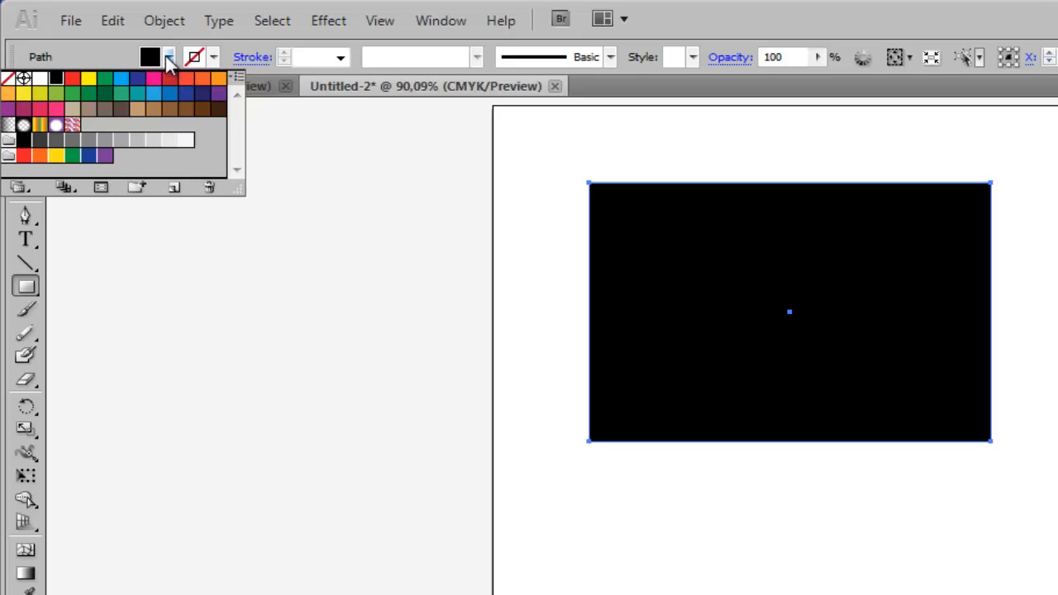
key(Escape)
click(122, 80)
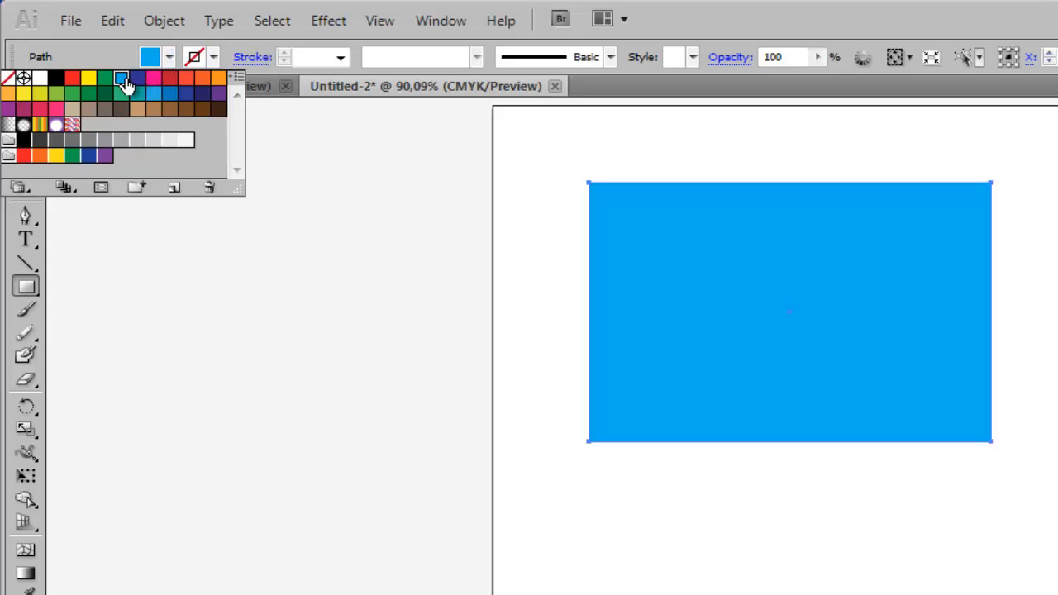
Step: Give the rectangle a black stroke with a weight of 7 pt
click(214, 59)
click(214, 59)
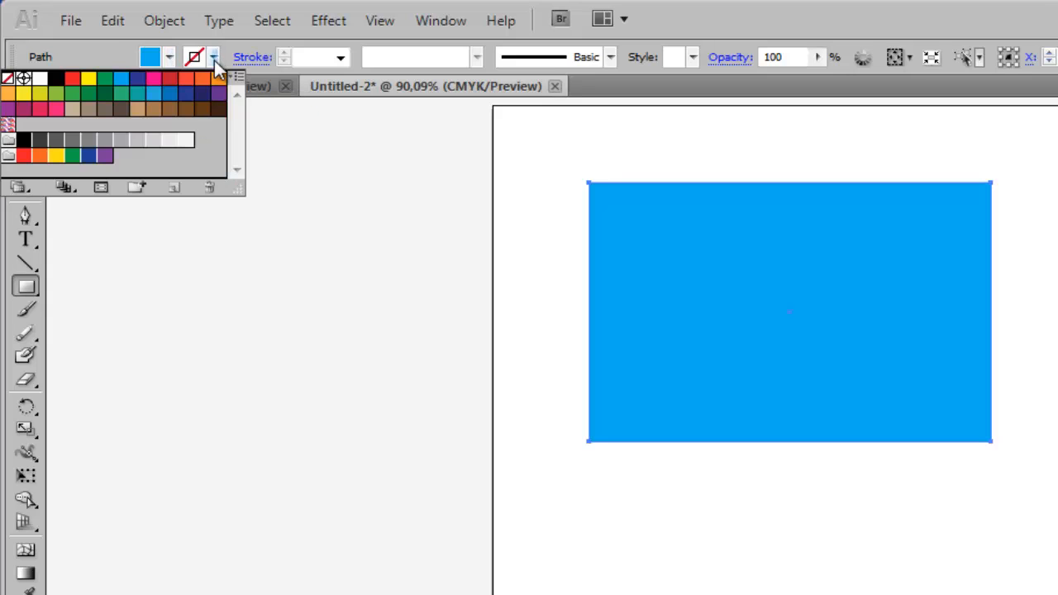
click(57, 80)
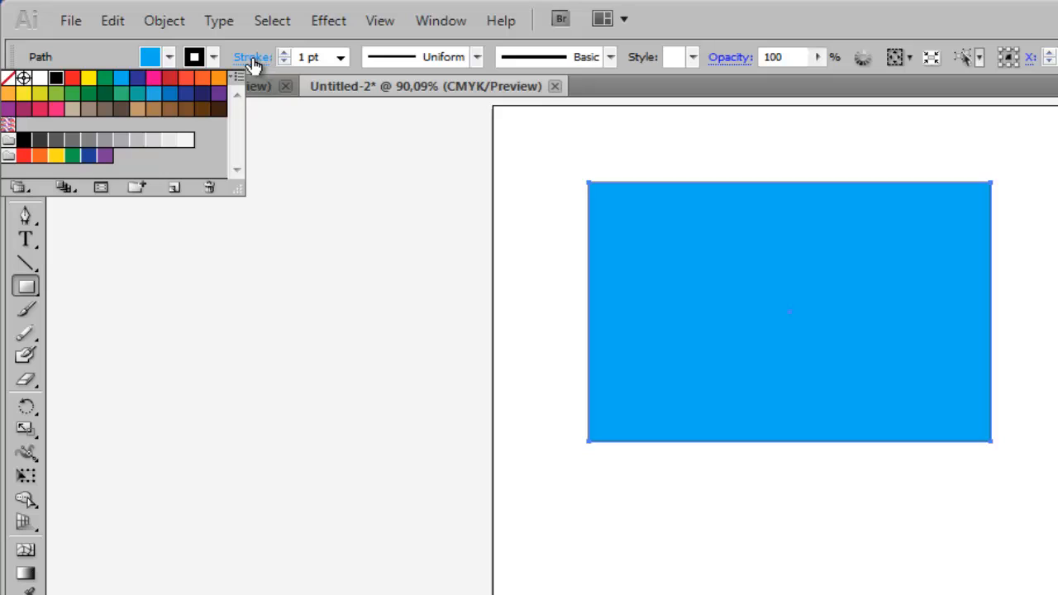
click(265, 65)
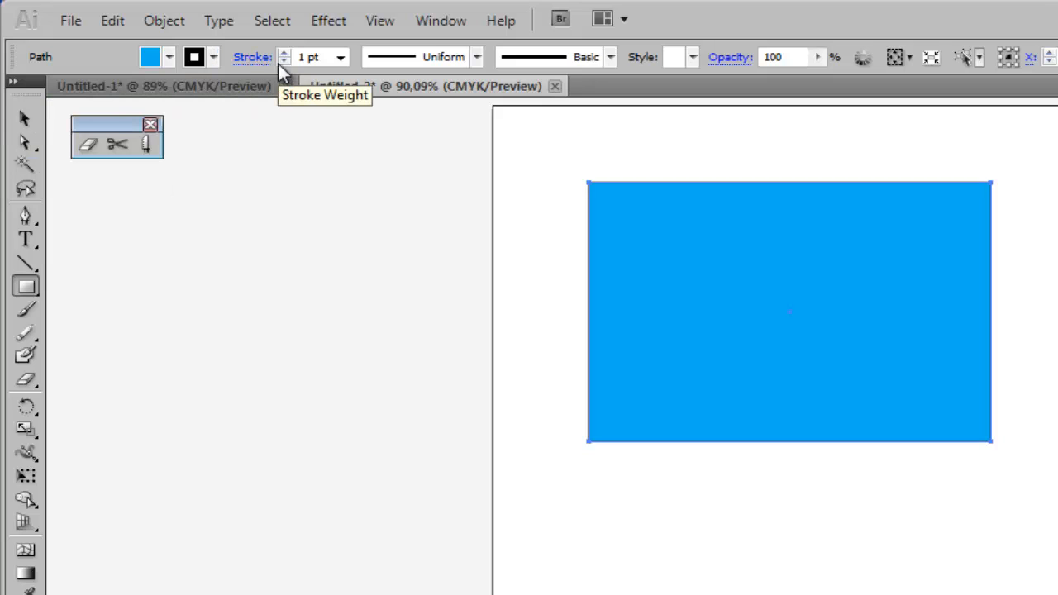
click(340, 58)
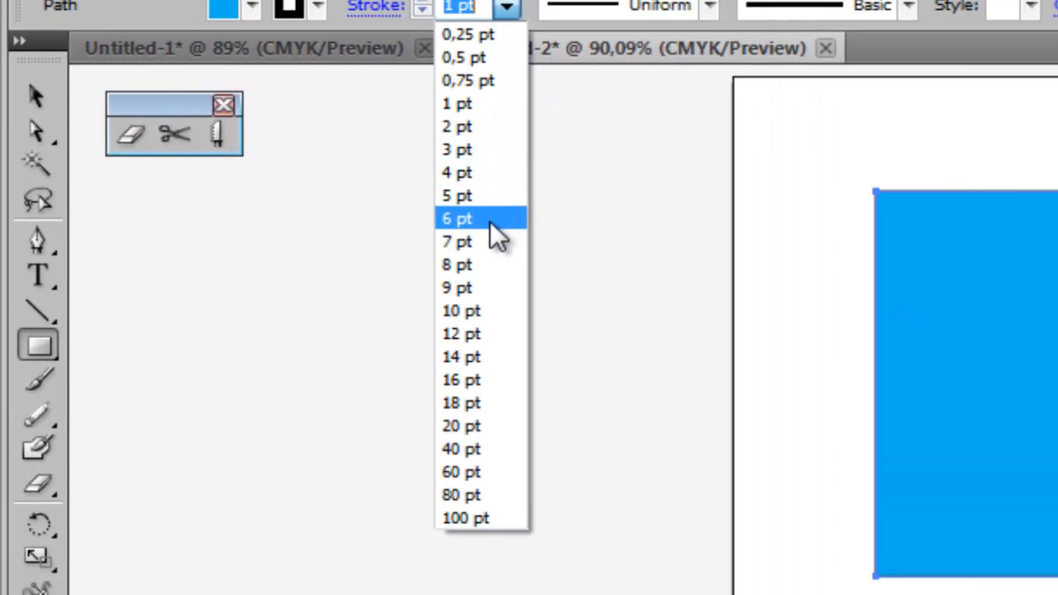
click(490, 241)
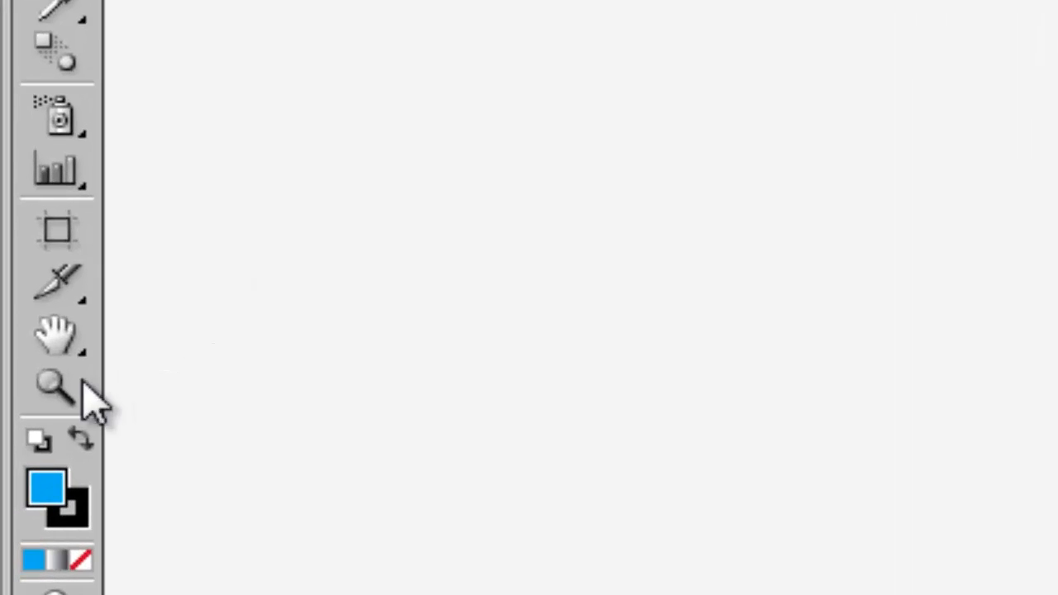
Step: Collapse the Brushes panel and examine the enlarged rectangle in Outline view before returning to Preview
click(54, 388)
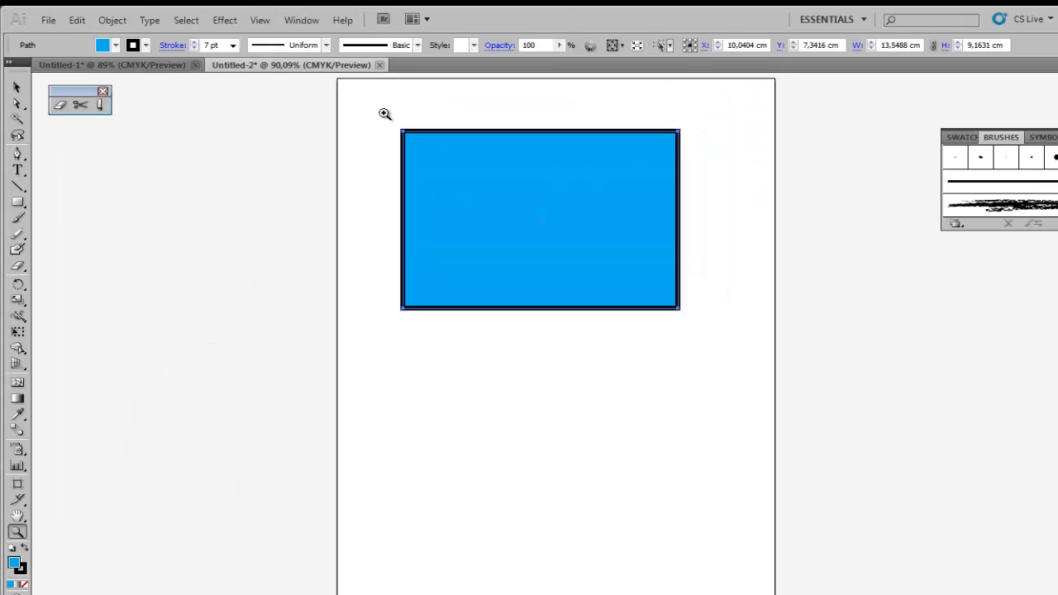
drag(385, 113, 701, 326)
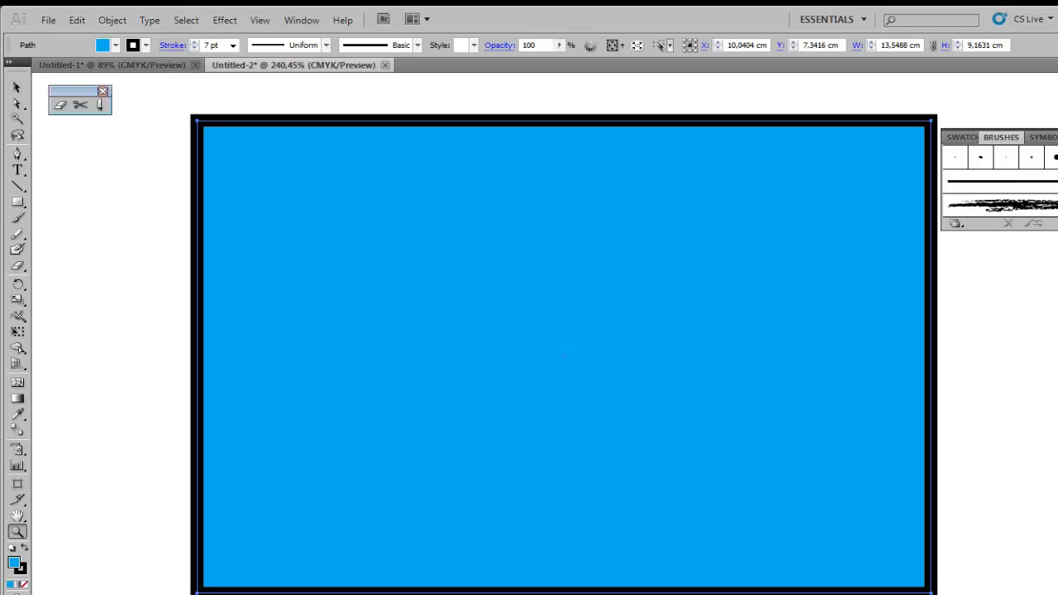
click(1057, 131)
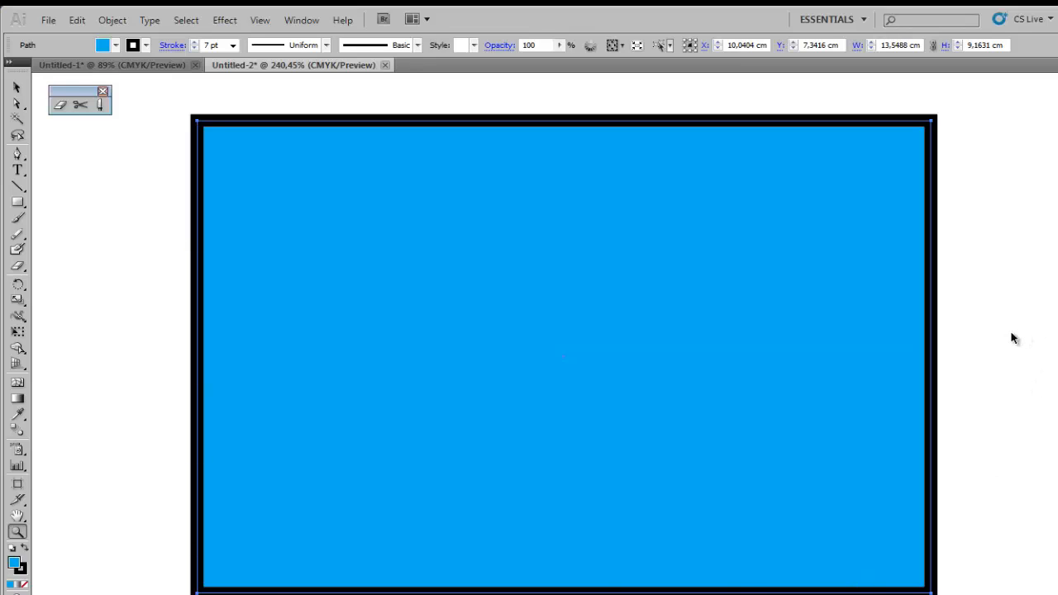
key(ctrl+y)
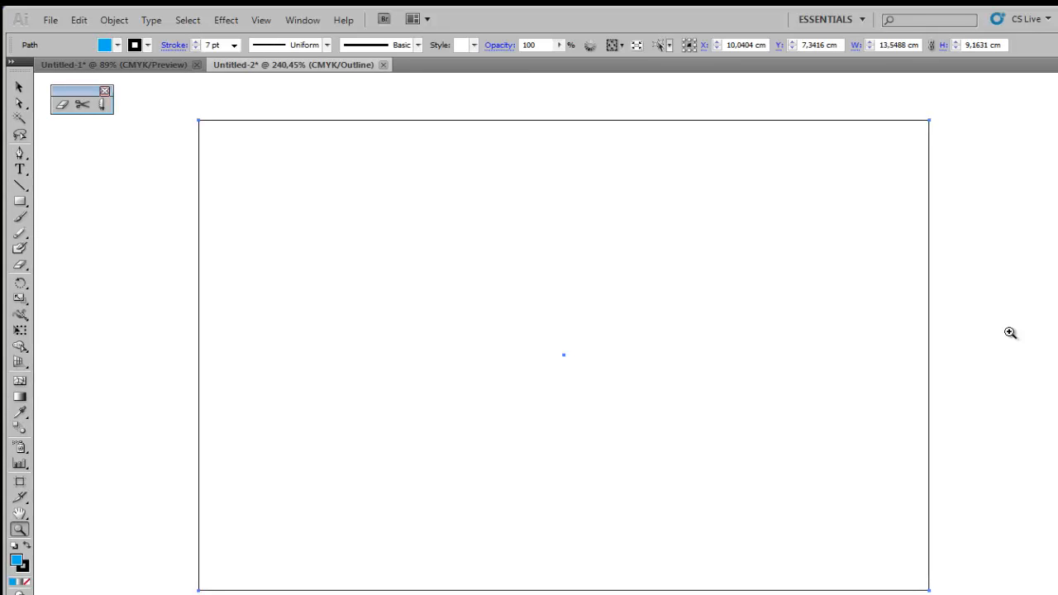
key(ctrl+y)
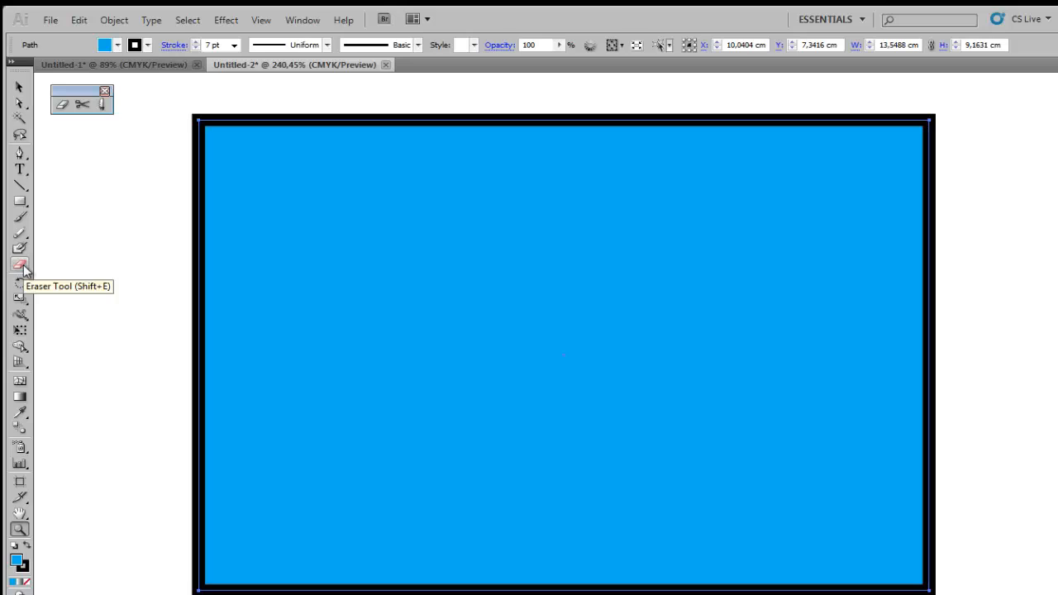
Step: Choose the Eraser tool and accept its options with 0° angle, 100% roundness and 10 pt diameter
click(62, 104)
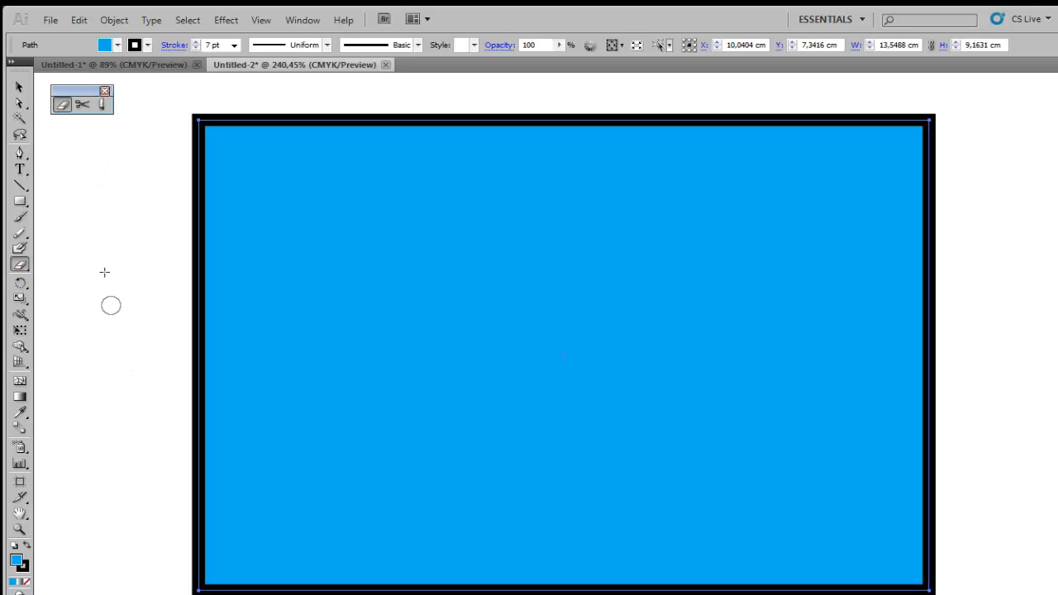
double_click(61, 105)
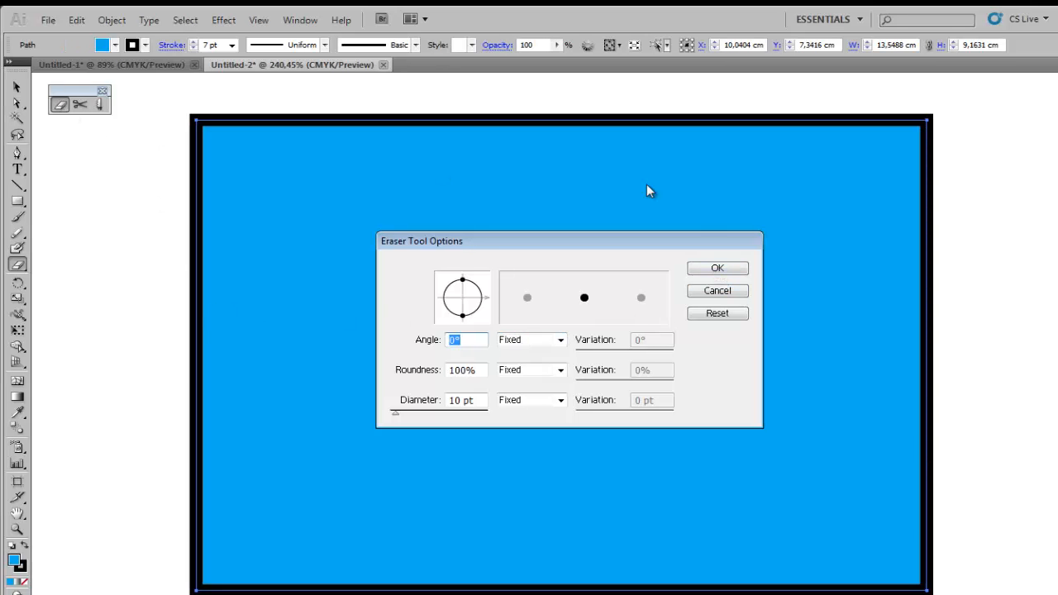
click(743, 272)
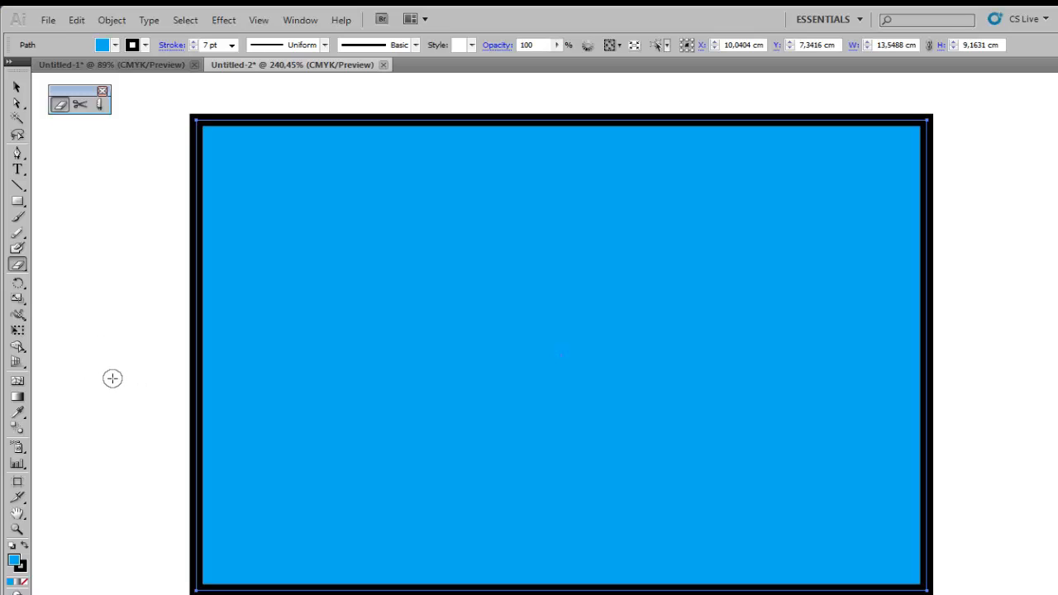
Step: Enlarge the Eraser to several times its original diameter, trying smaller and larger sizes before settling on one
key(])
key(])
key(])
key(])
key(])
key(])
key(])
key(])
key(])
key(])
key(])
key(])
key(])
key(])
key(])
key(])
key(])
key(])
key(])
key(])
key(])
key(])
key(])
key(])
key(])
key(])
key(])
key(])
key(])
key(])
key(])
key(])
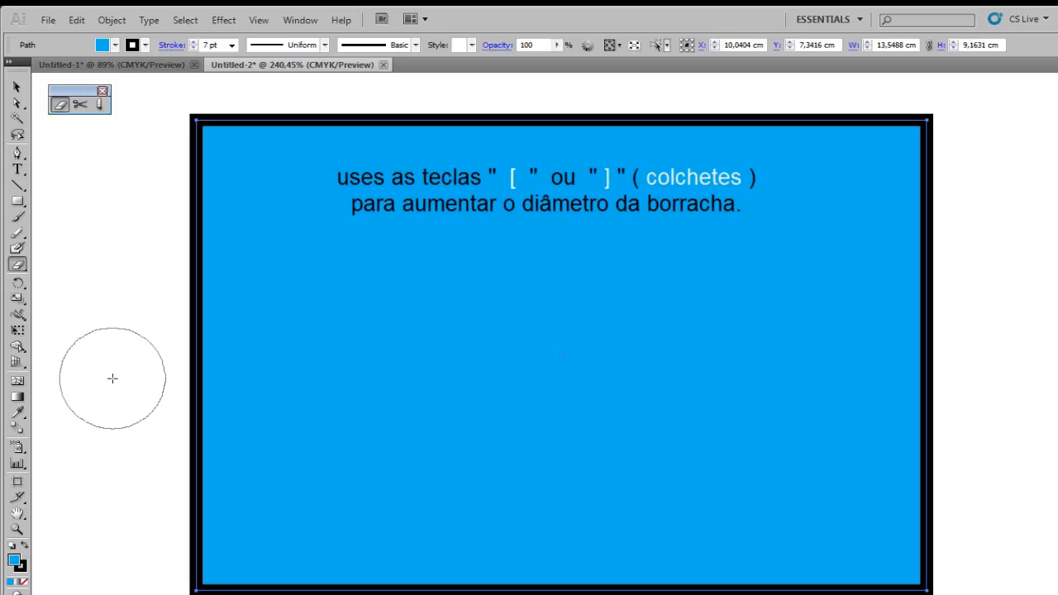
key([)
key([)
key([)
key([)
key([)
key([)
key([)
key([)
key([)
key([)
key([)
key([)
key([)
key([)
key([)
key([)
key([)
key([)
key([)
key([)
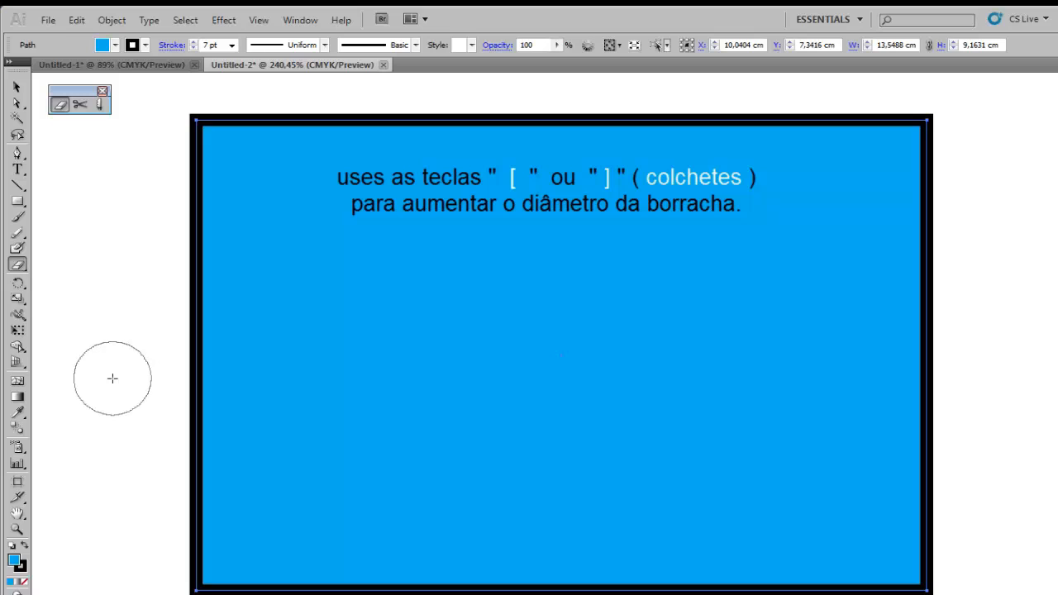
key(])
key(])
key(])
key(])
key(])
key(])
key(])
key(])
key(])
key(])
key(])
key(])
key(])
key(])
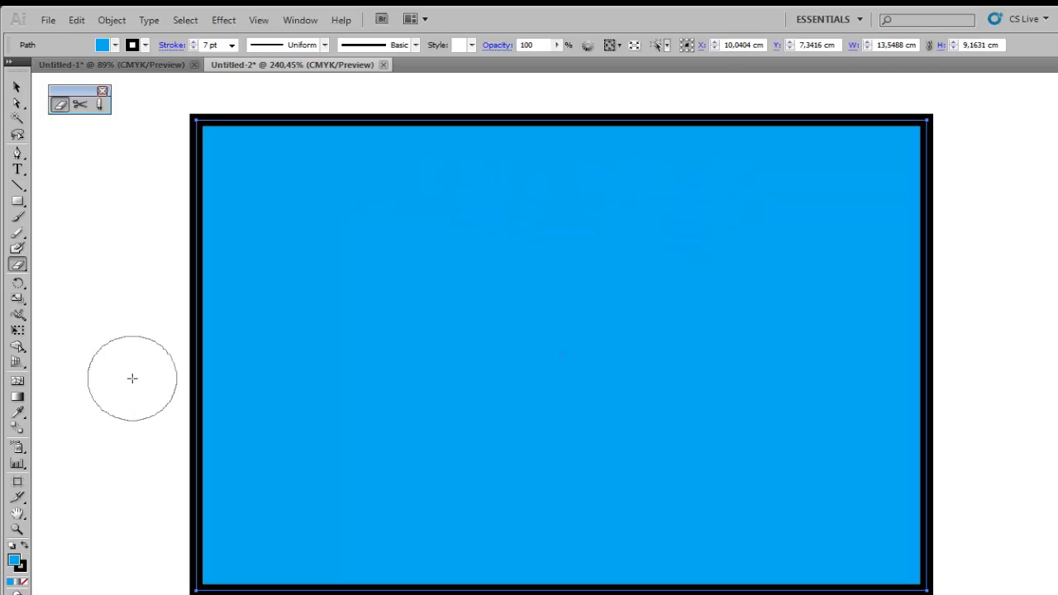
Step: Erase a short rounded notch into the middle of the rectangle's left edge, and undo it
mouse_move(132, 378)
mouse_down()
mouse_move(218, 378)
mouse_move(47, 397)
mouse_up()
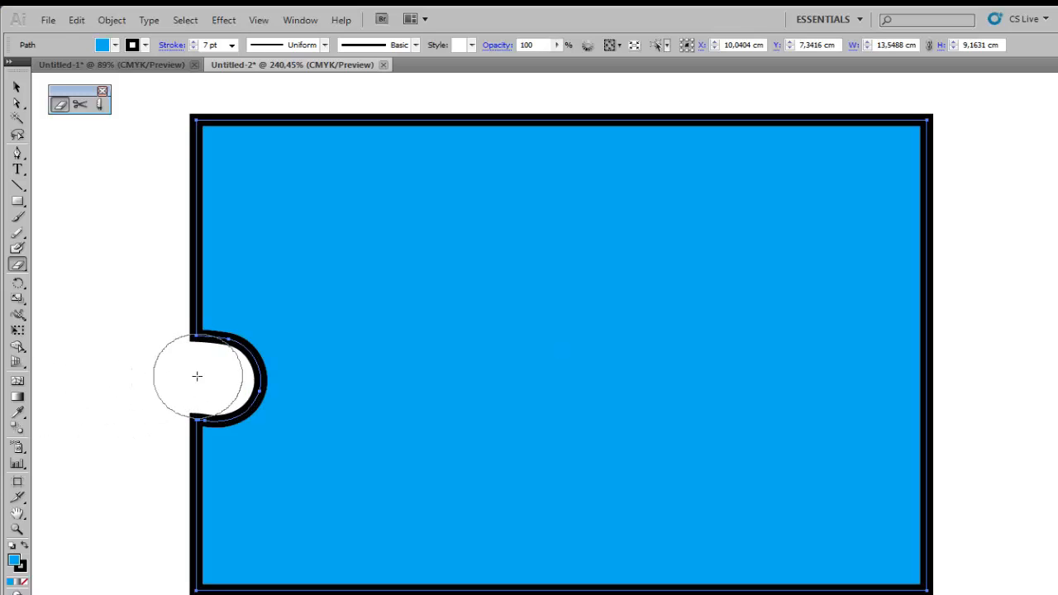
mouse_move(47, 405)
mouse_down()
mouse_move(177, 397)
mouse_move(158, 383)
mouse_move(204, 372)
mouse_move(207, 390)
mouse_move(220, 382)
mouse_move(213, 359)
mouse_move(207, 383)
mouse_move(227, 382)
mouse_up()
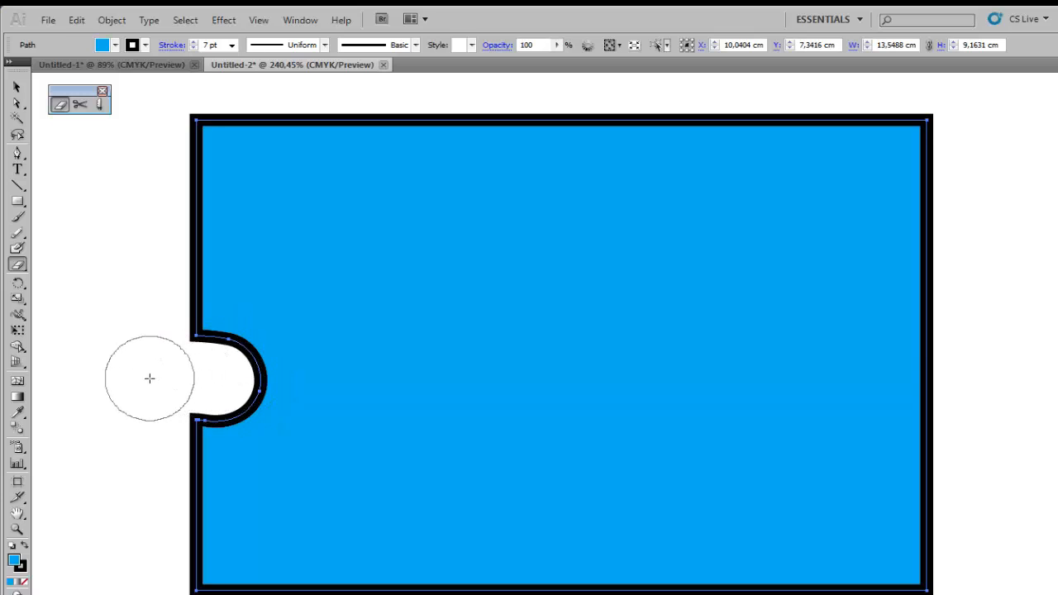
key(ctrl+z)
Step: Erase a slot from the left edge past the rectangle's centre and undo it, and do the same with a full-width horizontal band
drag(150, 378, 567, 383)
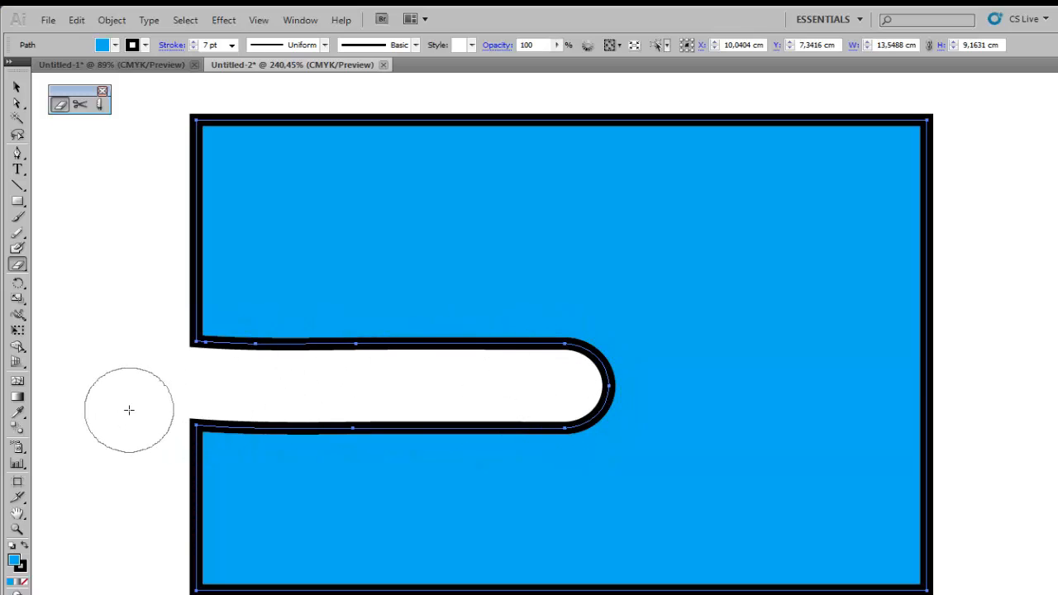
key(ctrl+z)
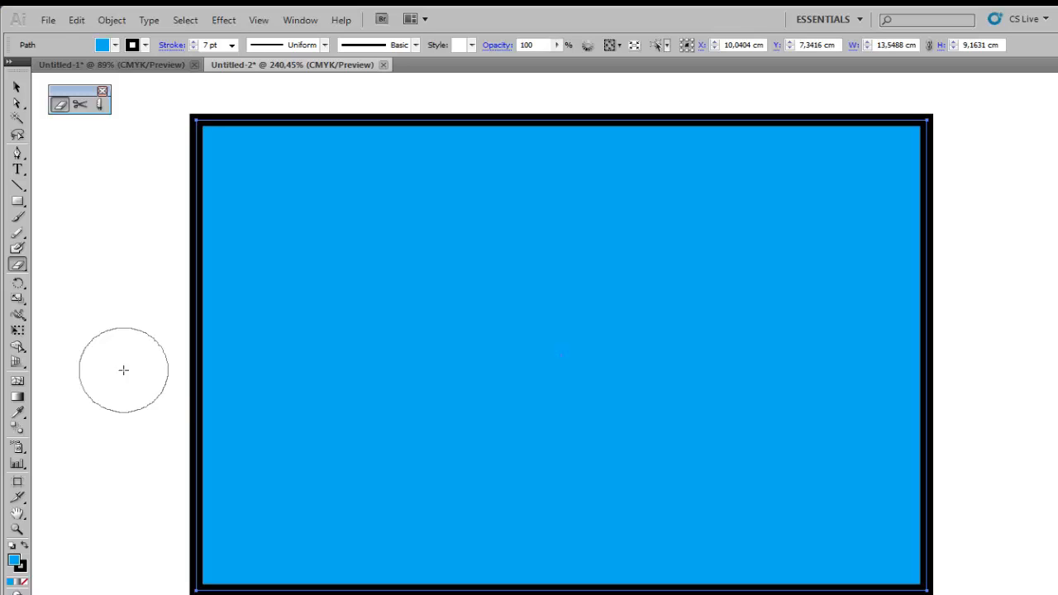
drag(123, 370, 1000, 361)
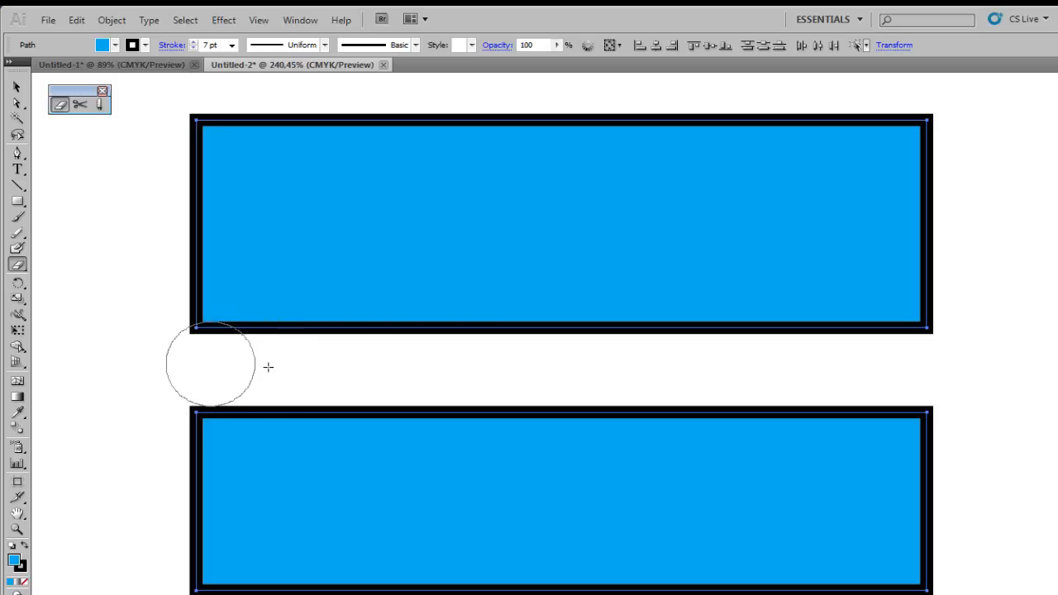
key(ctrl+z)
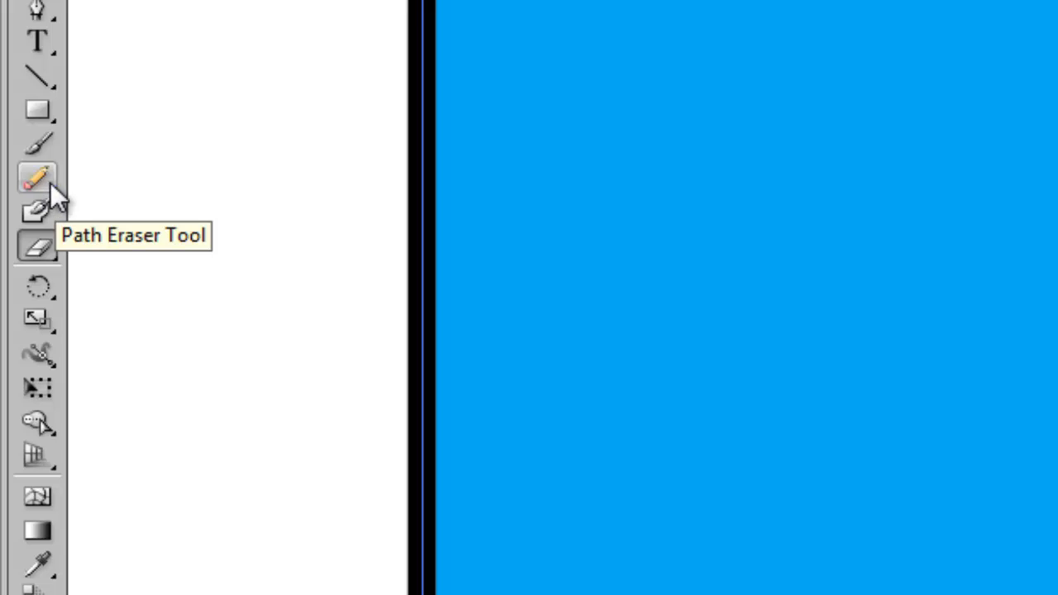
Step: Remove a section from the rectangle's left edge and one from its bottom edge with the Path Eraser tool, and undo both
click(50, 183)
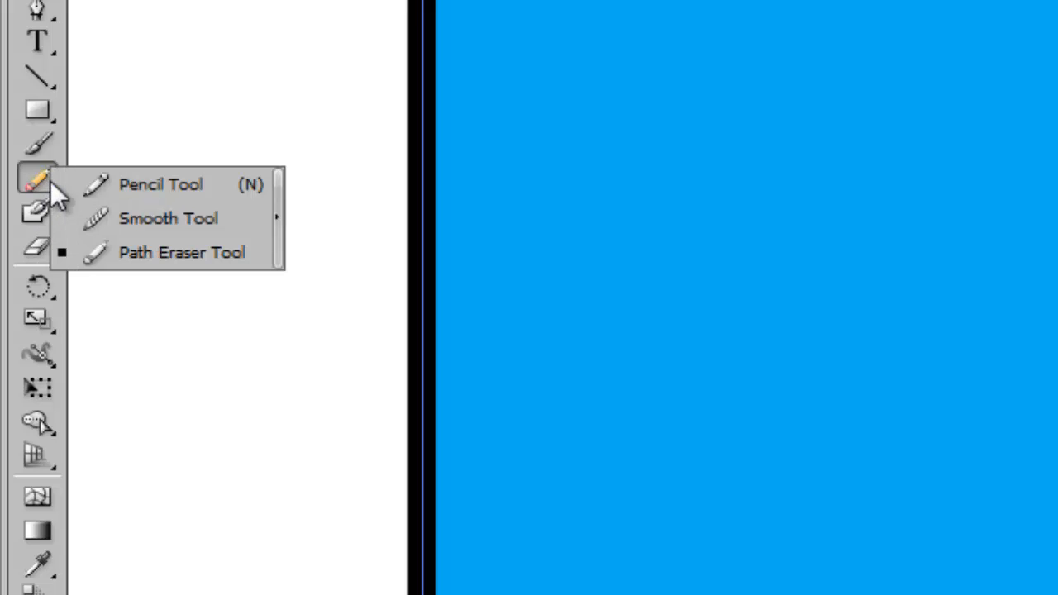
click(189, 251)
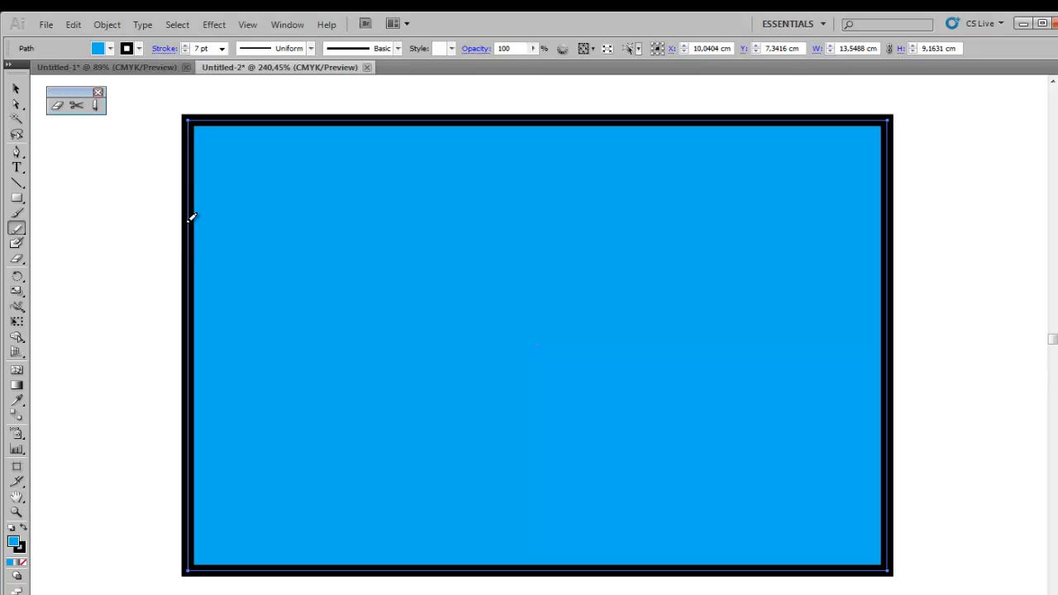
drag(192, 302, 196, 383)
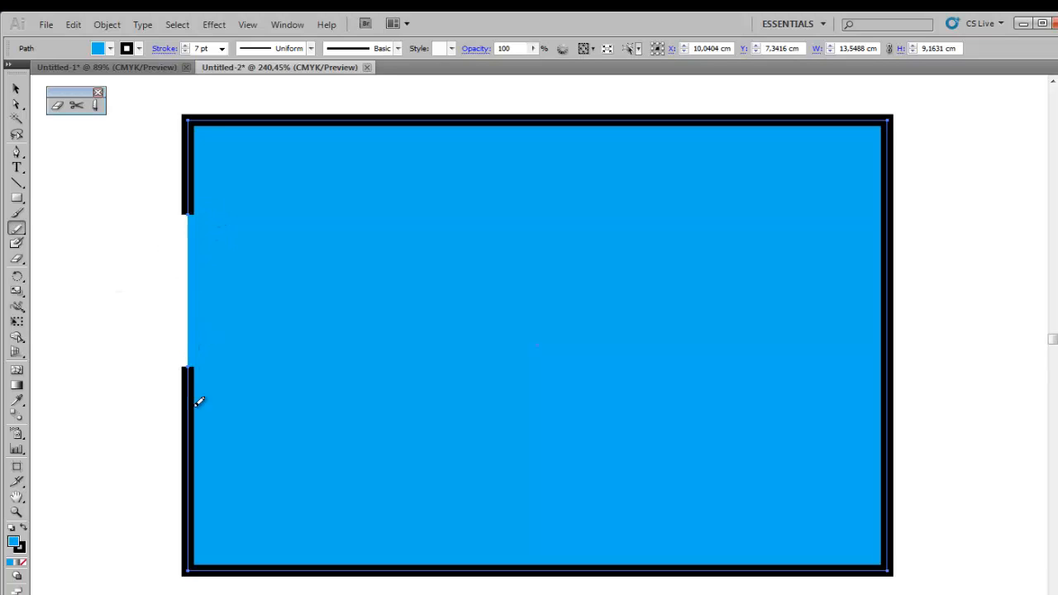
drag(411, 565, 558, 569)
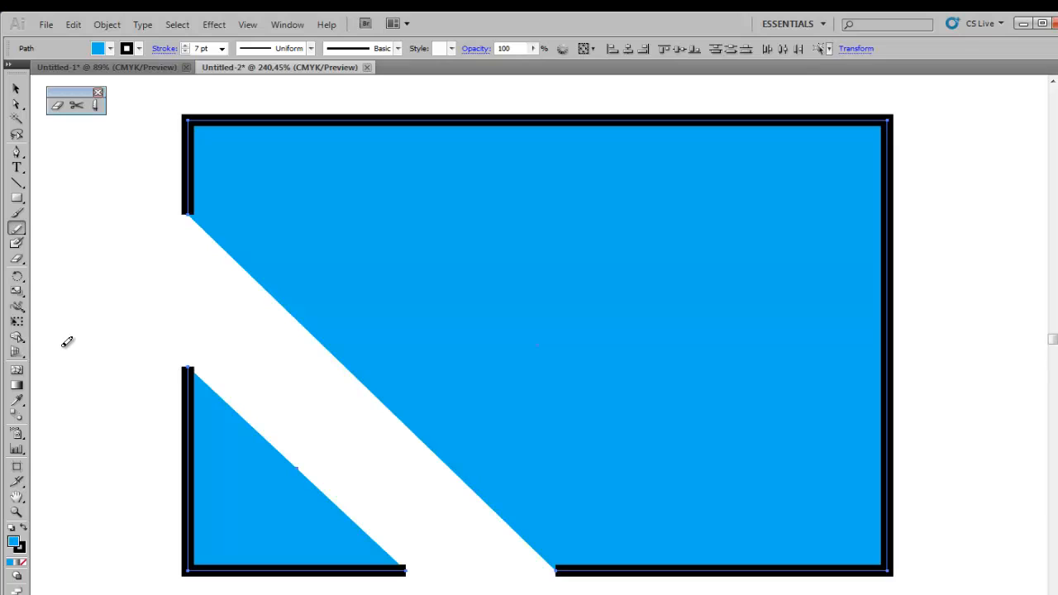
key(ctrl+z)
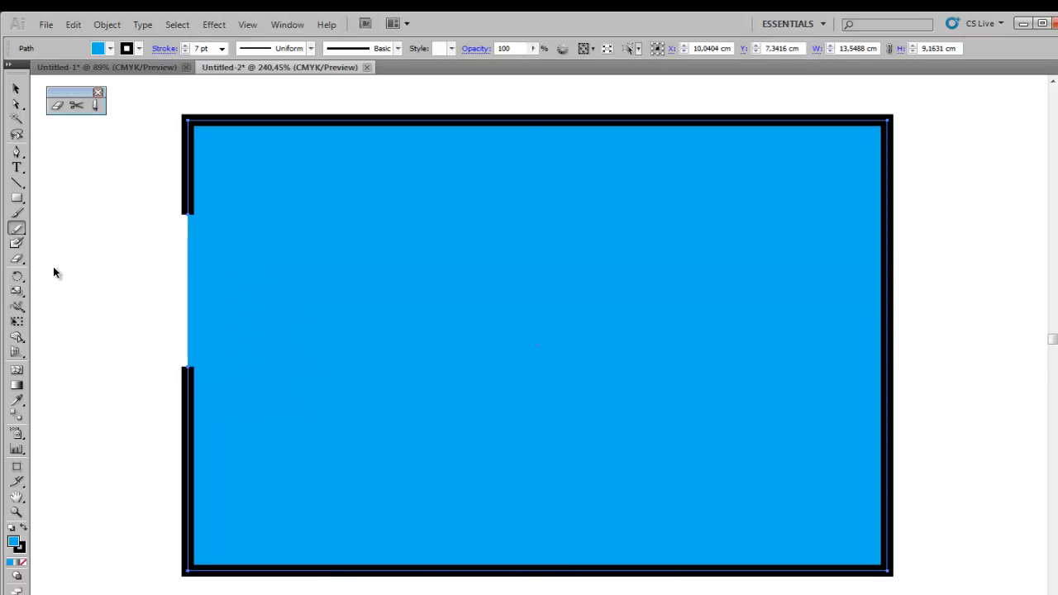
key(ctrl+z)
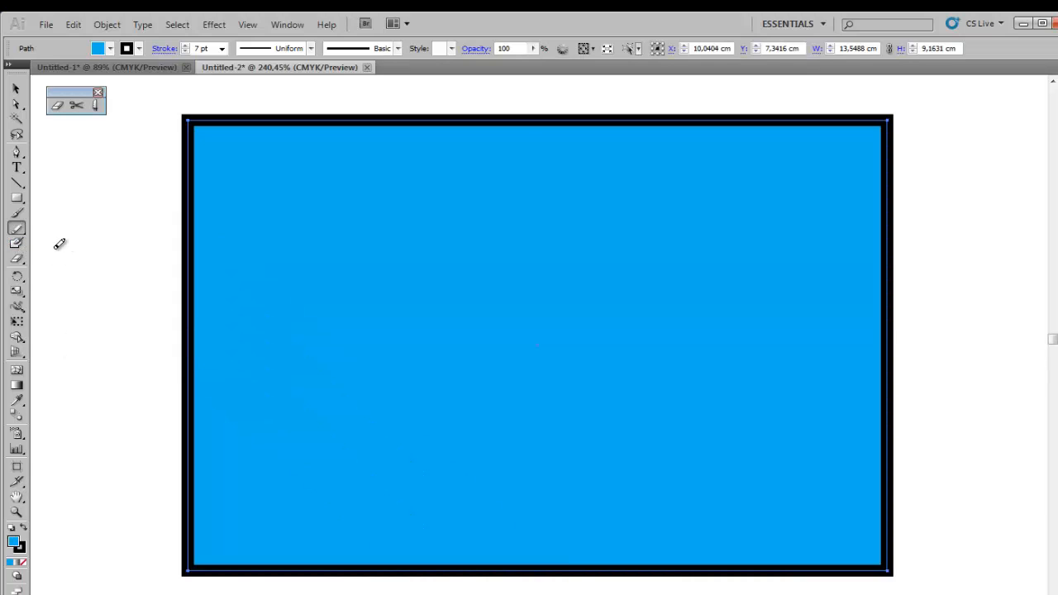
Step: Cut the rectangle's path at one point on the top edge and one on the bottom edge with the Scissors tool
click(20, 261)
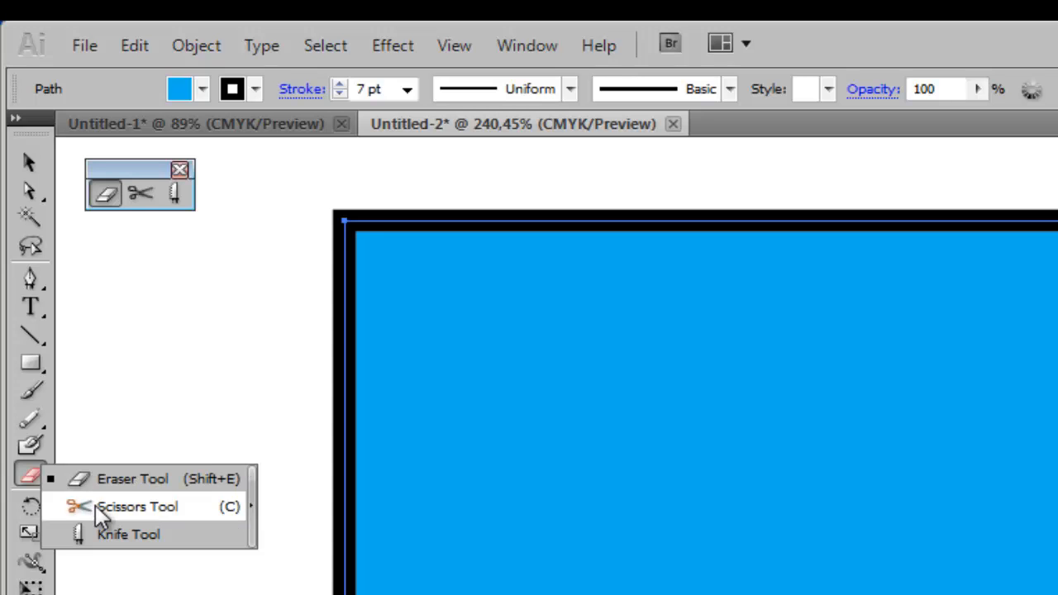
click(95, 505)
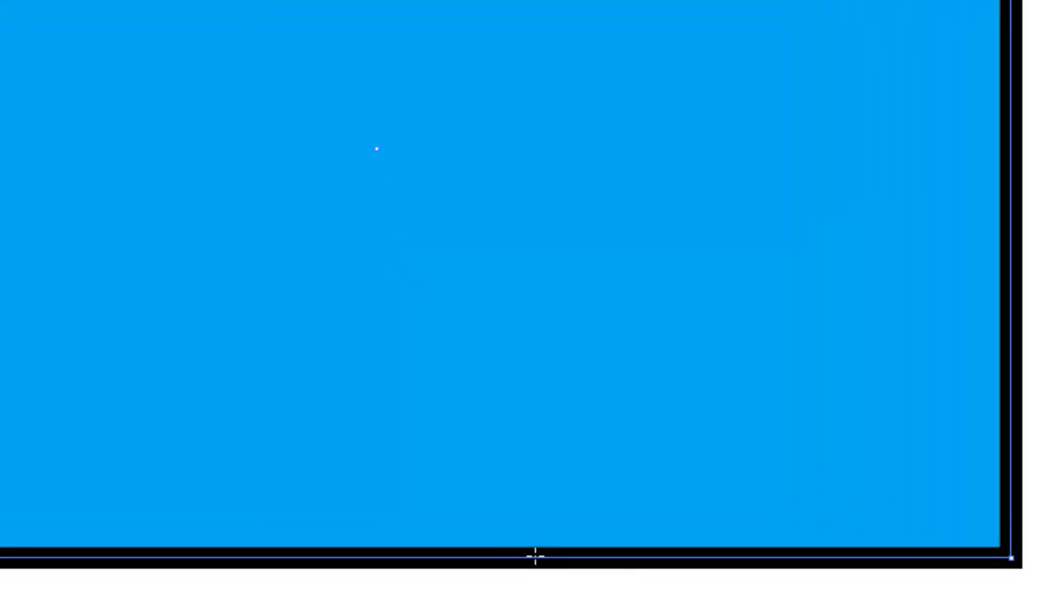
click(590, 548)
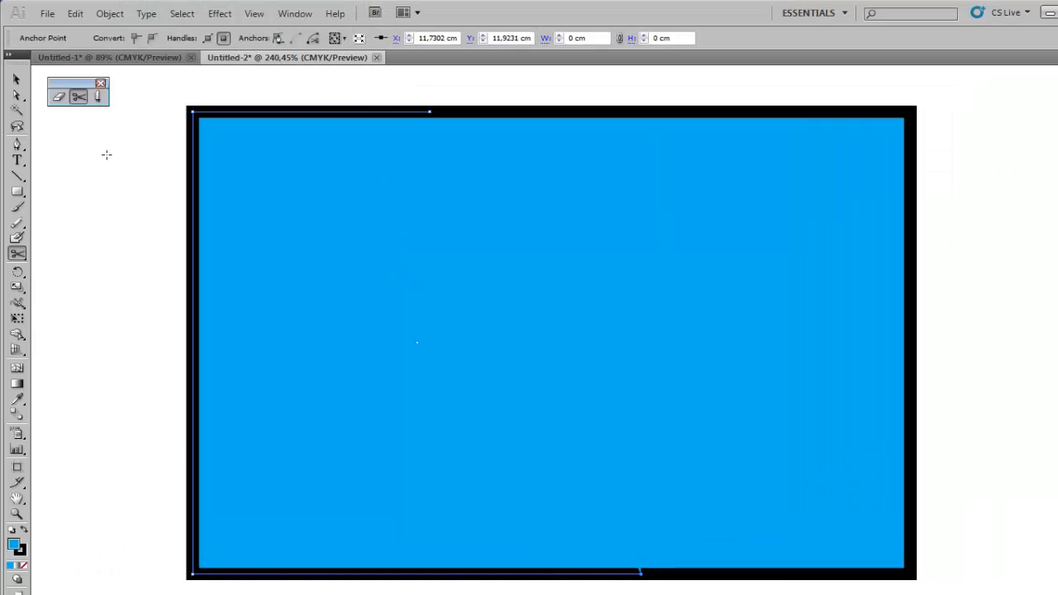
Step: Move the right piece of the cut rectangle to the right and the left piece to the left, separating them
click(16, 79)
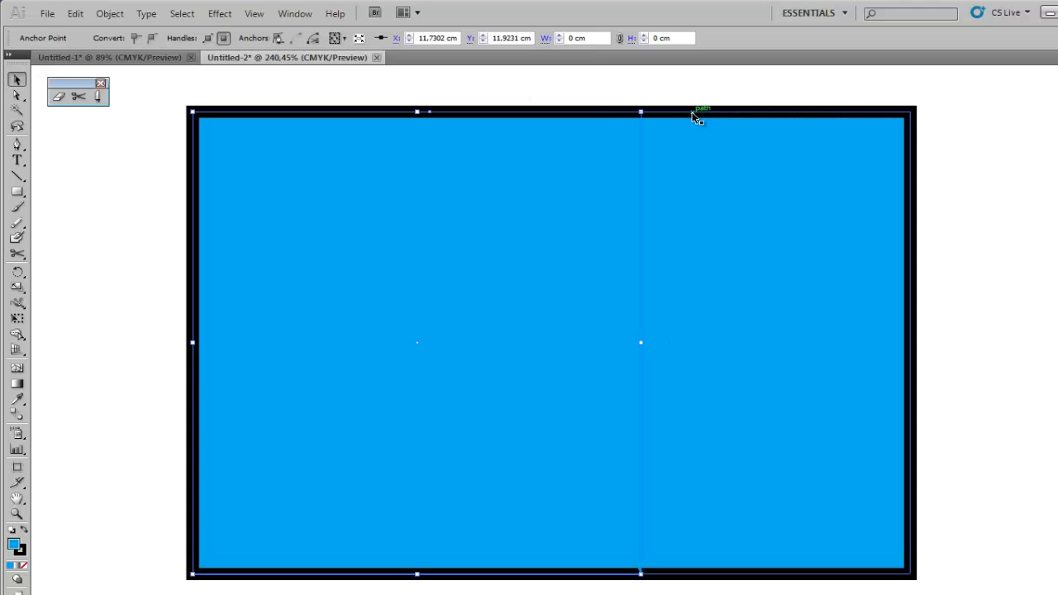
drag(697, 118, 787, 115)
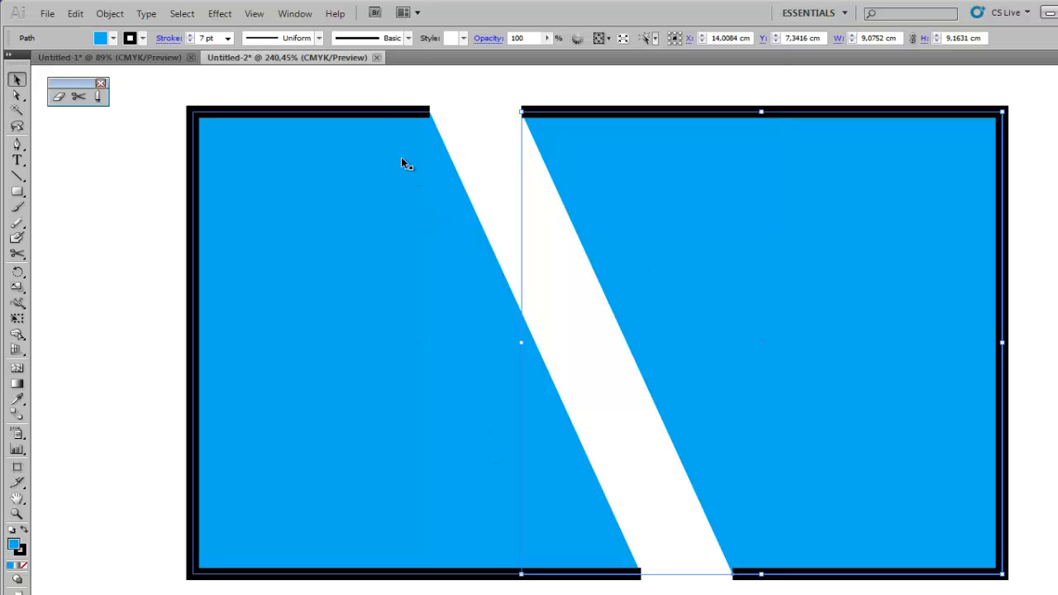
drag(378, 111, 282, 117)
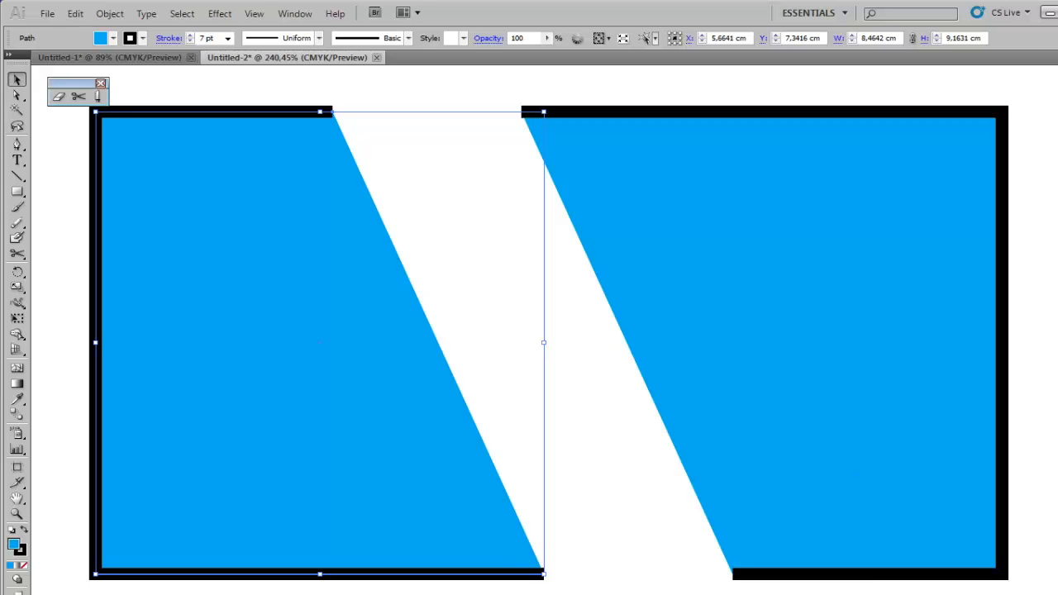
Step: Set the fill of both the left and the right cut piece to None
click(25, 566)
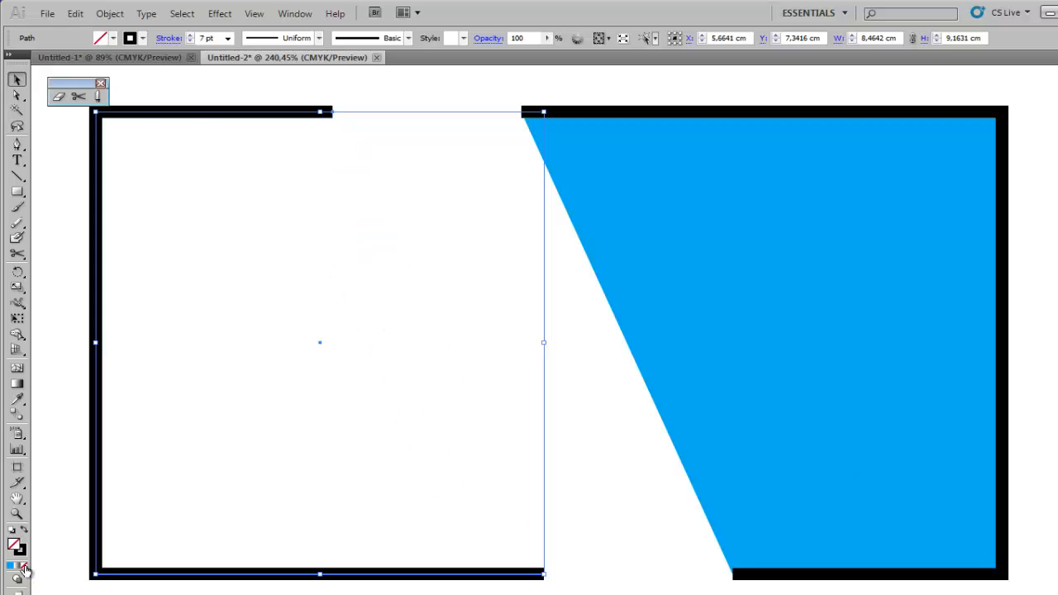
click(696, 111)
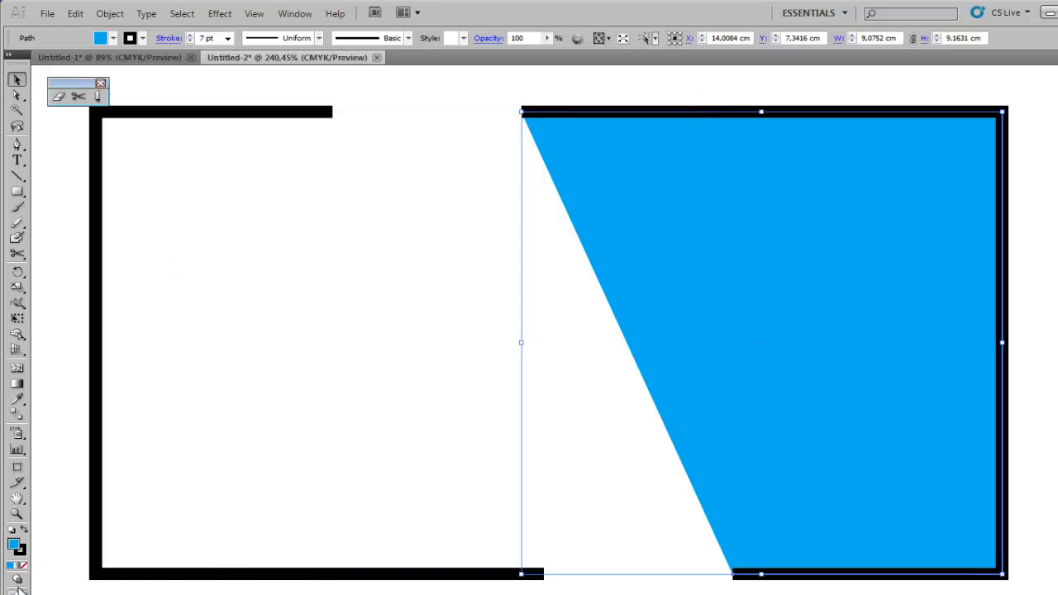
click(24, 566)
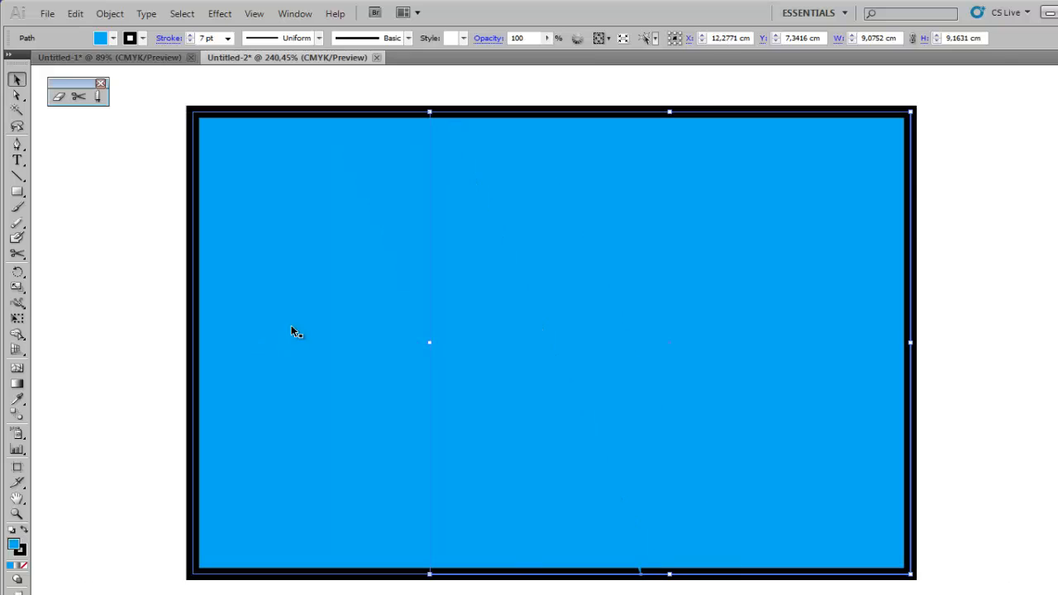
Step: Undo the remaining Scissors cuts on the rectangle
click(18, 255)
click(21, 257)
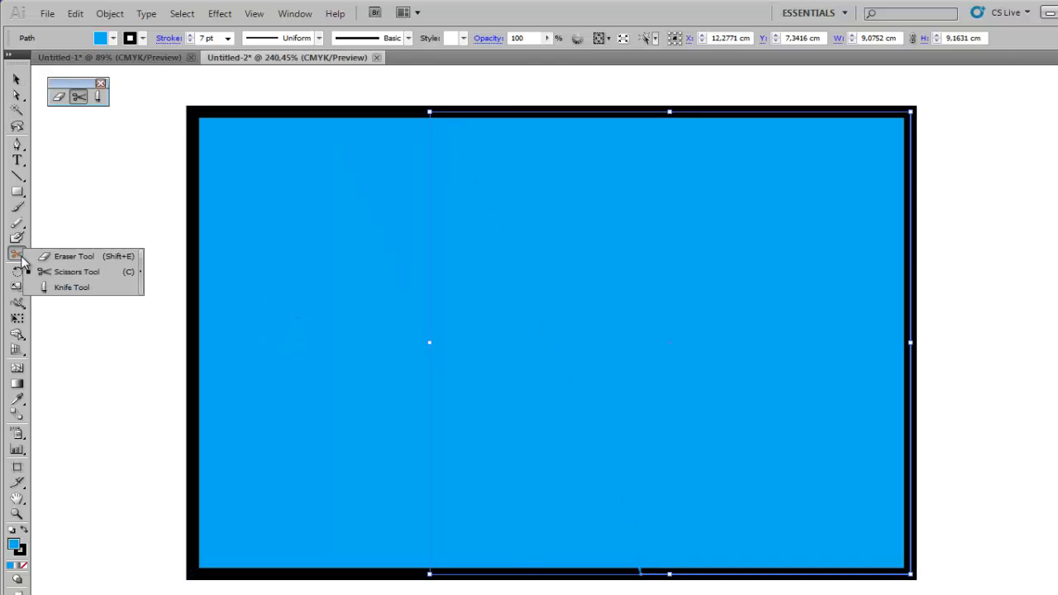
key(ctrl+z)
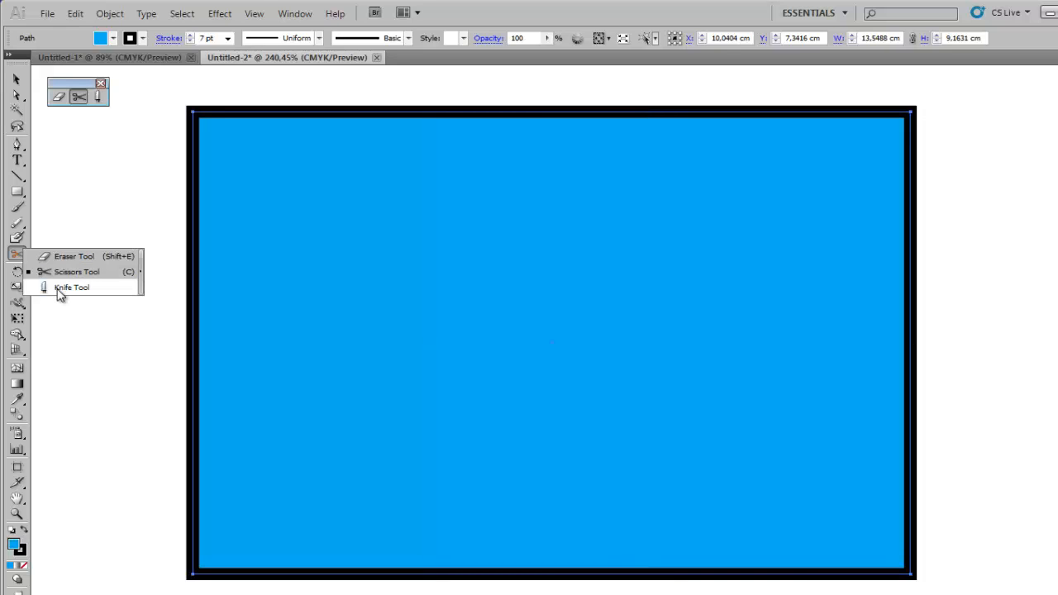
Step: Slice the rectangle with the Knife tool along a wavy line across its width and a curve around its lower-right corner
click(59, 290)
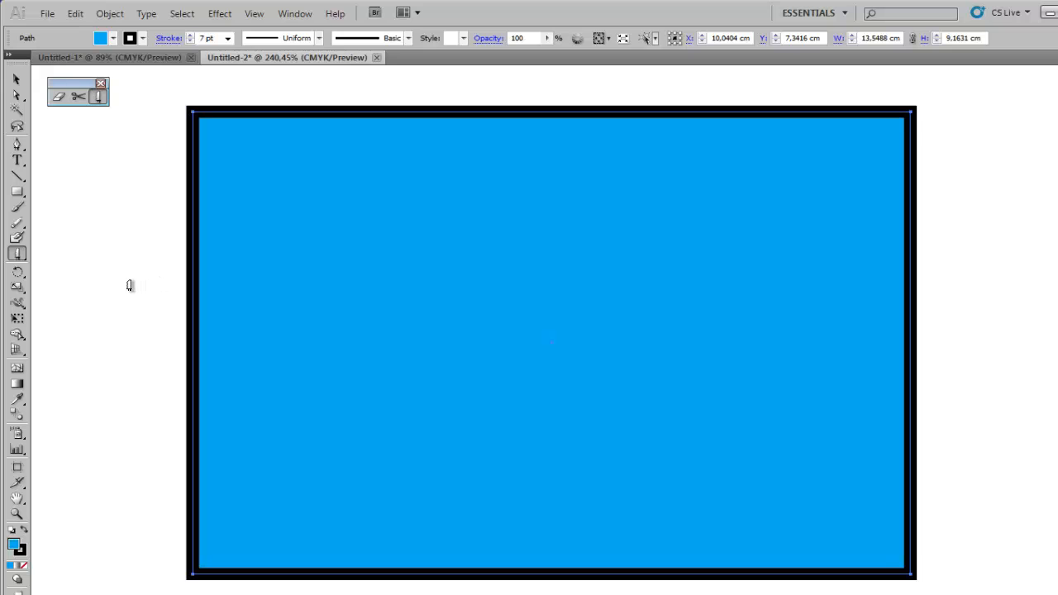
mouse_move(131, 288)
mouse_down()
mouse_move(216, 303)
mouse_move(268, 298)
mouse_move(348, 270)
mouse_move(402, 222)
mouse_move(465, 216)
mouse_move(545, 312)
mouse_move(650, 306)
mouse_move(714, 240)
mouse_move(753, 277)
mouse_move(754, 329)
mouse_move(848, 362)
mouse_move(882, 319)
mouse_move(949, 297)
mouse_move(980, 304)
mouse_move(970, 352)
mouse_move(874, 389)
mouse_move(740, 401)
mouse_move(647, 459)
mouse_move(684, 575)
mouse_move(554, 594)
mouse_up()
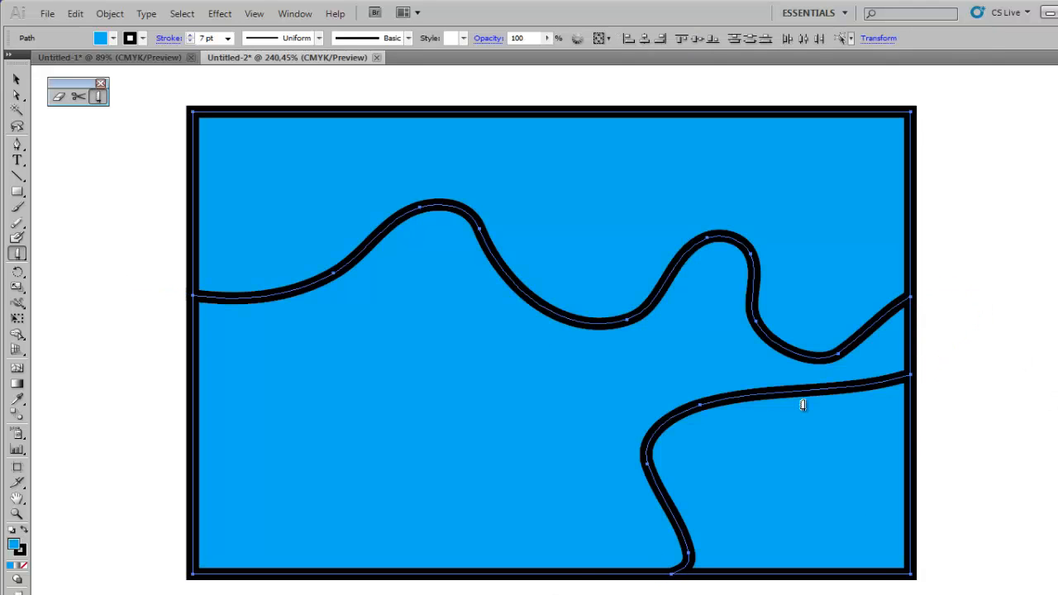
scroll(964, 334, down, 2)
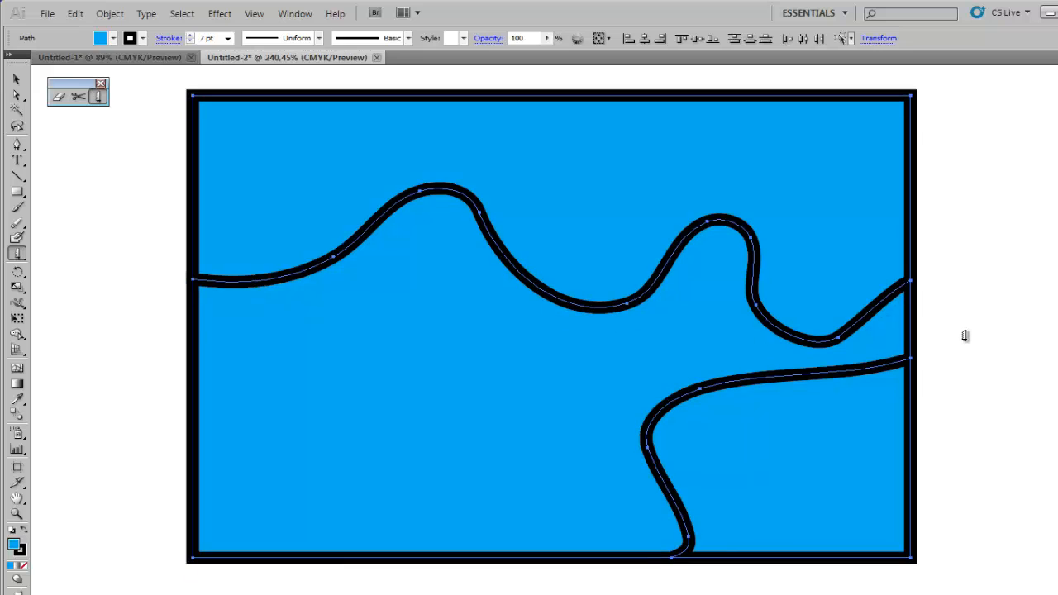
scroll(966, 331, up, 1)
scroll(966, 326, up, 1)
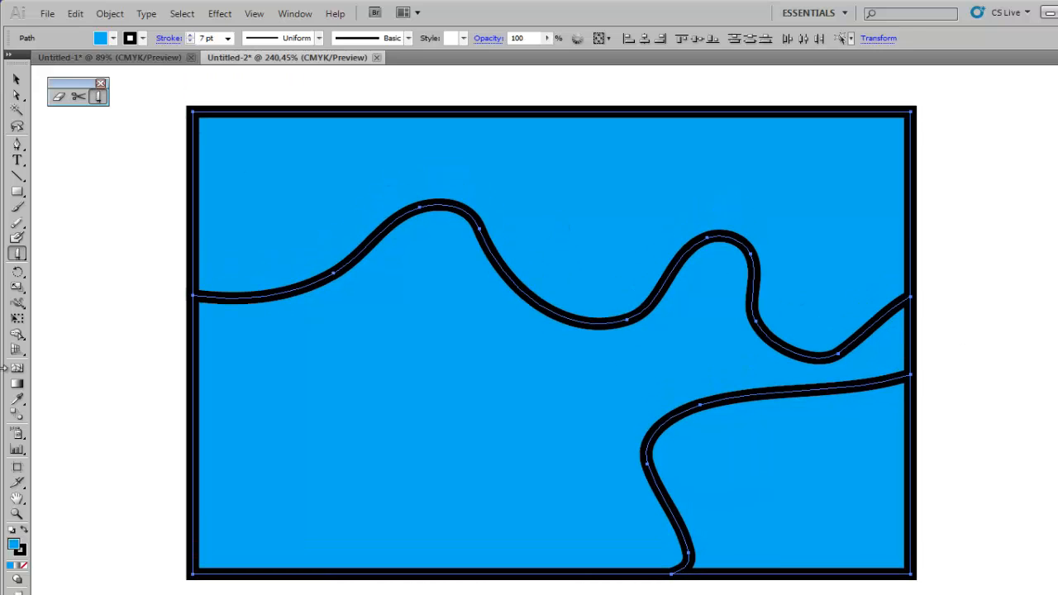
Step: Deselect the artwork and move the upper, lower-left and lower-right cut pieces apart with clear gaps between them
click(17, 514)
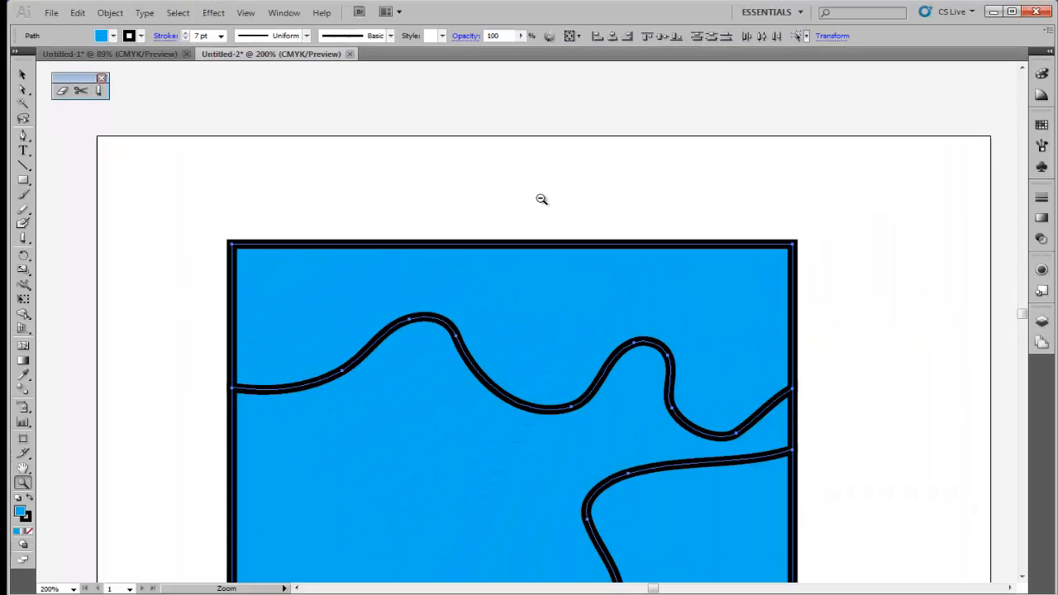
scroll(546, 237, down, 3)
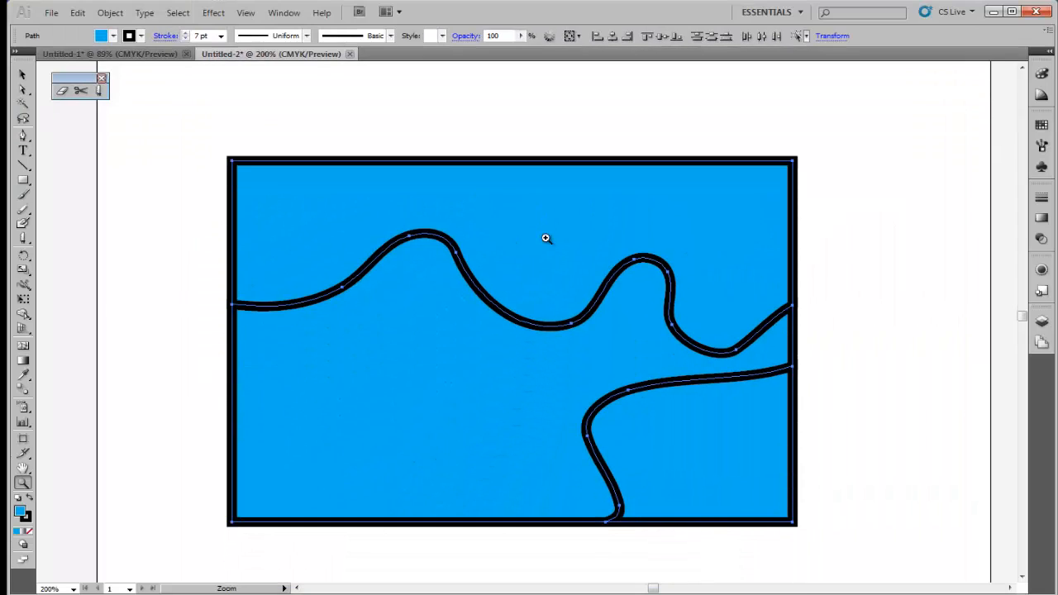
alt+click(546, 237)
scroll(545, 238, down, 3)
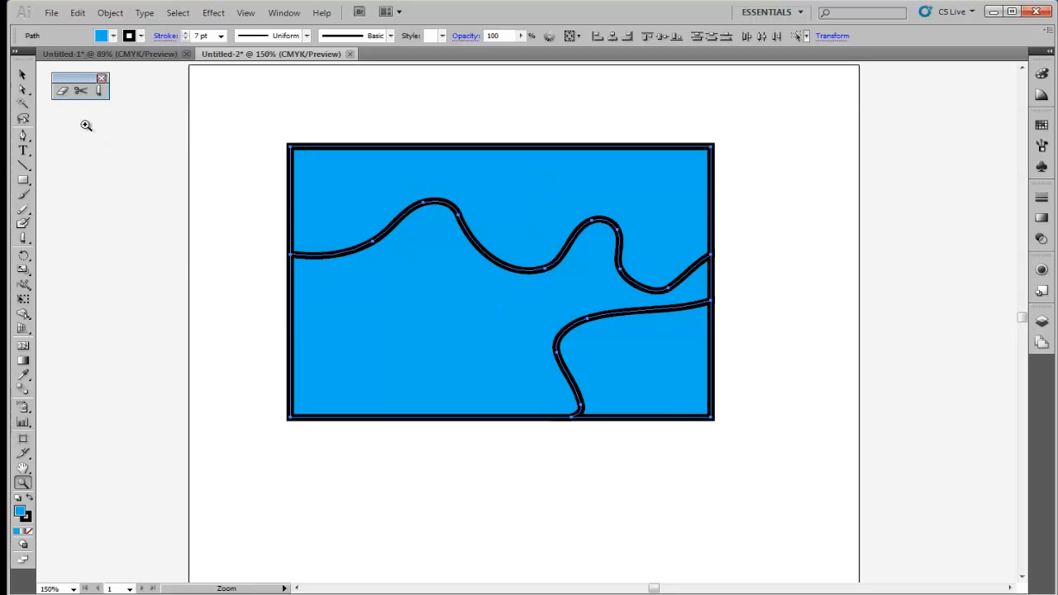
click(23, 75)
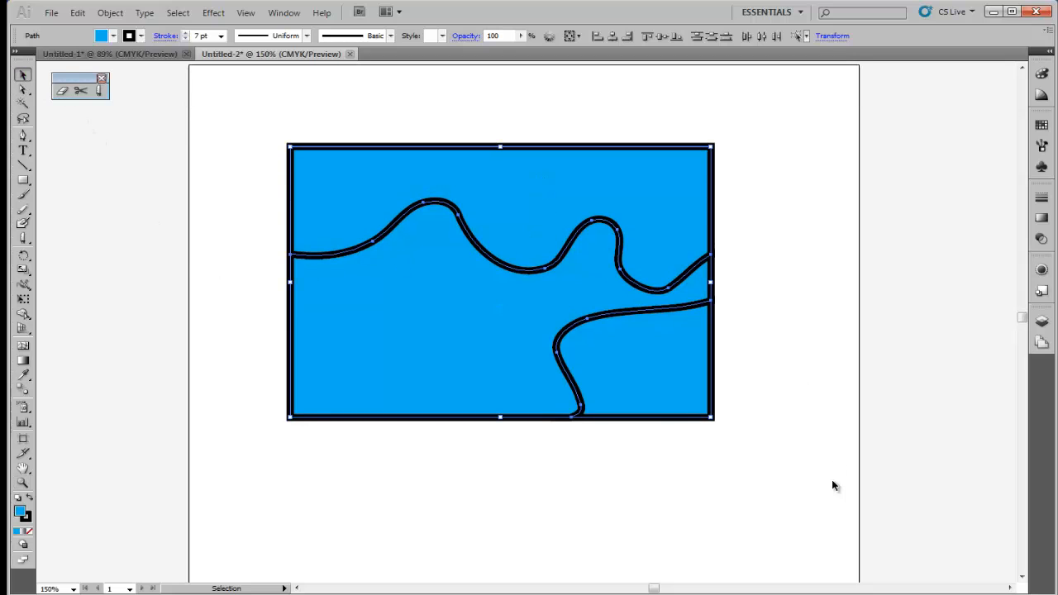
click(804, 488)
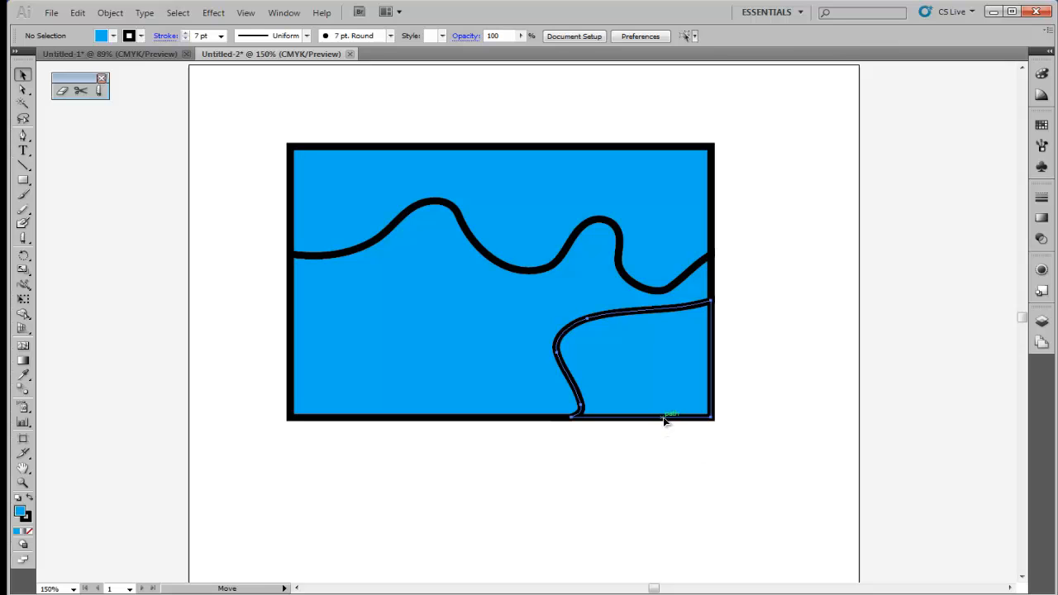
drag(662, 418, 728, 507)
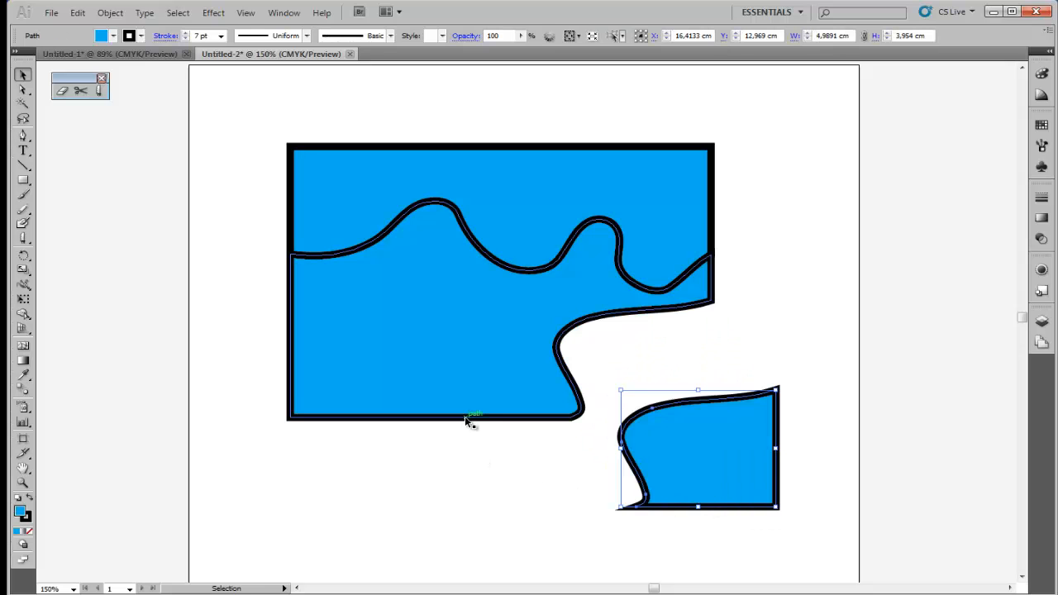
drag(468, 419, 421, 512)
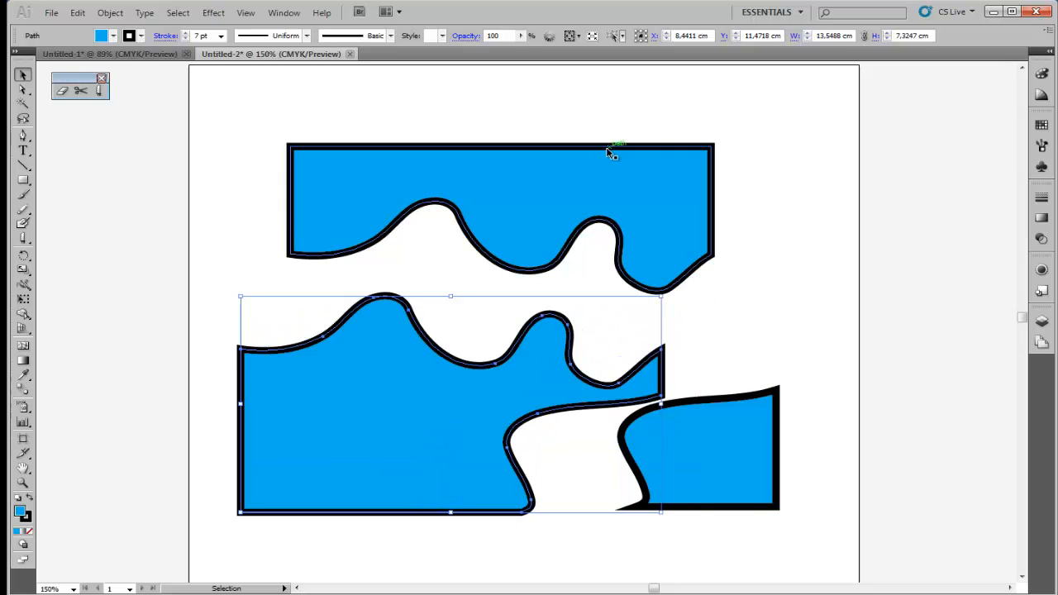
drag(610, 146, 685, 97)
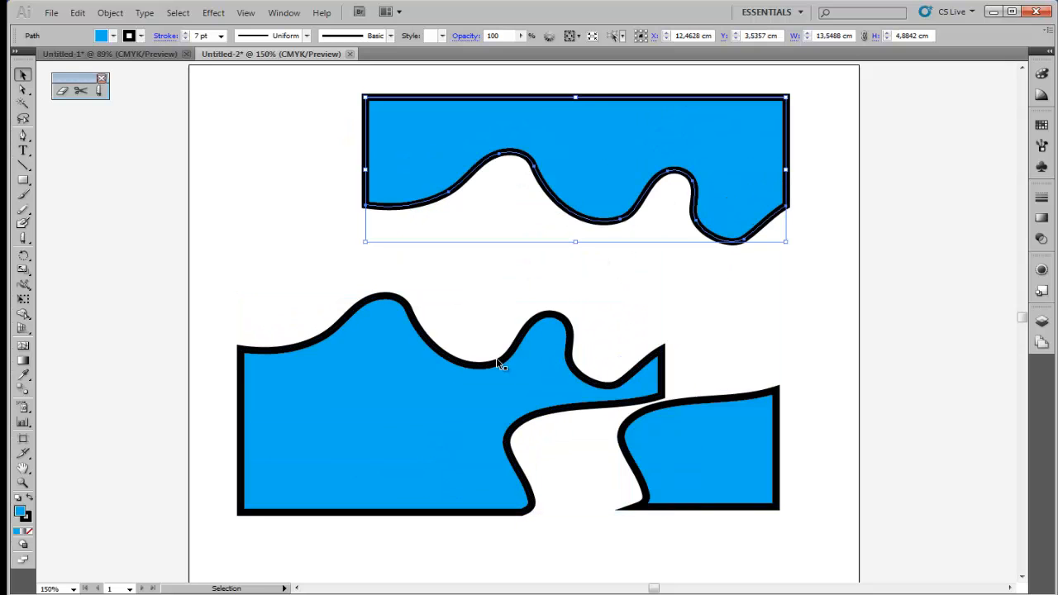
drag(498, 364, 470, 326)
drag(698, 400, 728, 371)
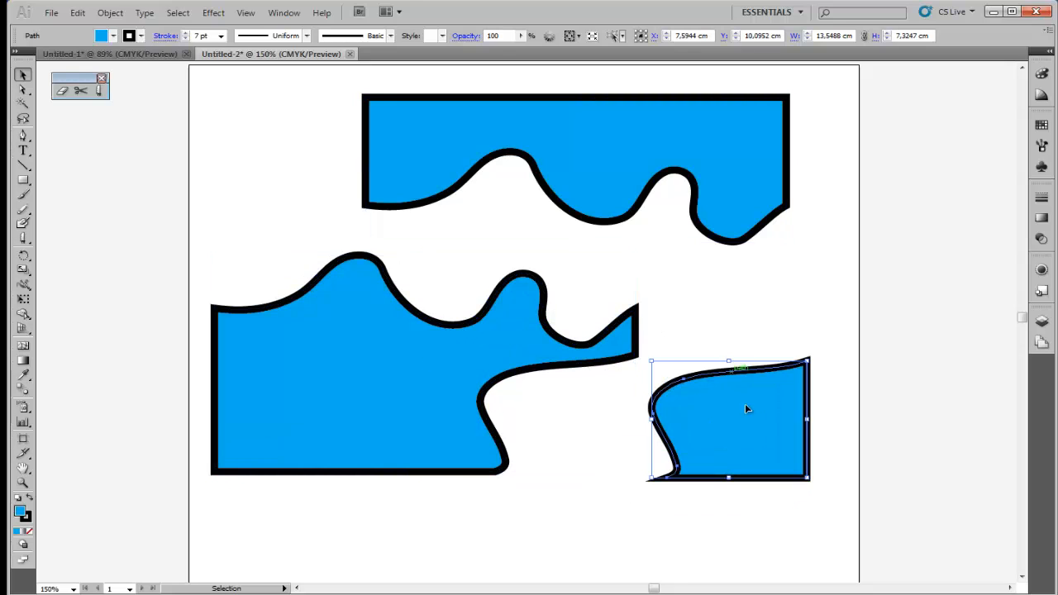